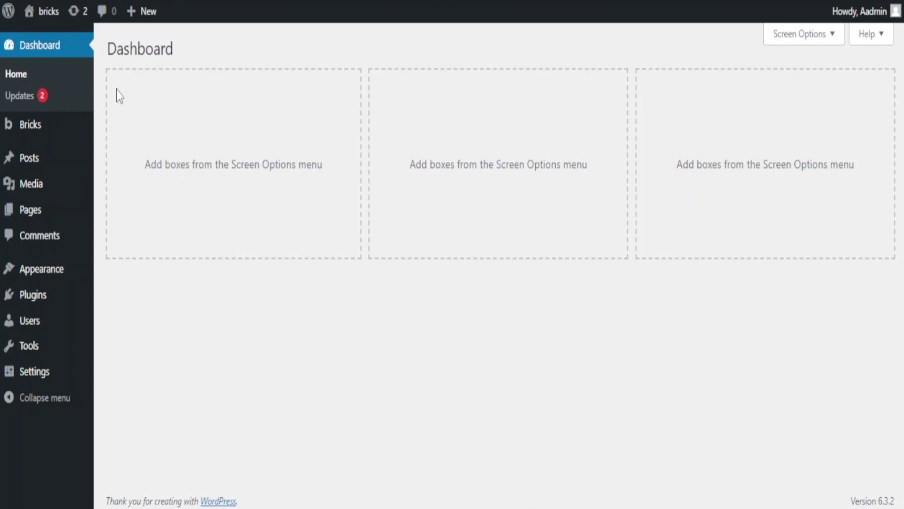
- Create an empty WordPress navigation menu named 'Main Menu' on the Menus screen
left_click(31, 223)
mouse_move(58, 272)
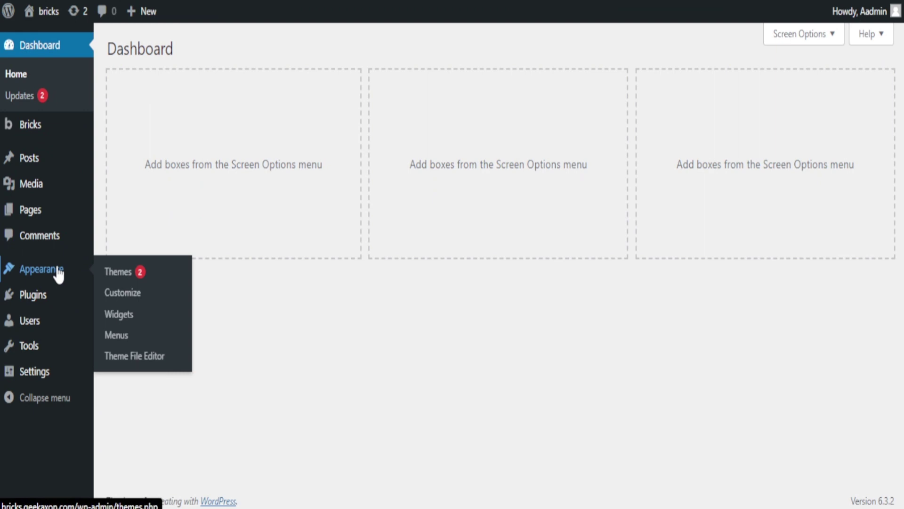
left_click(127, 343)
left_click(363, 217)
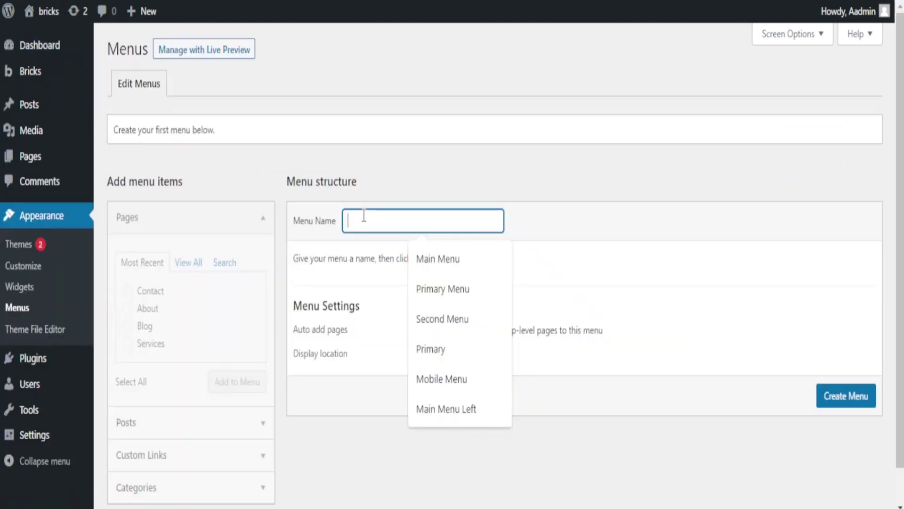
left_click(432, 258)
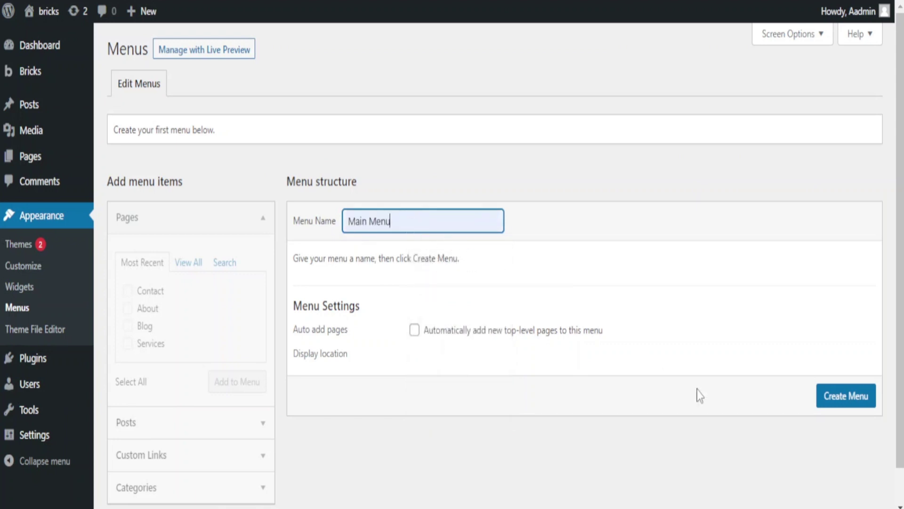
left_click(834, 398)
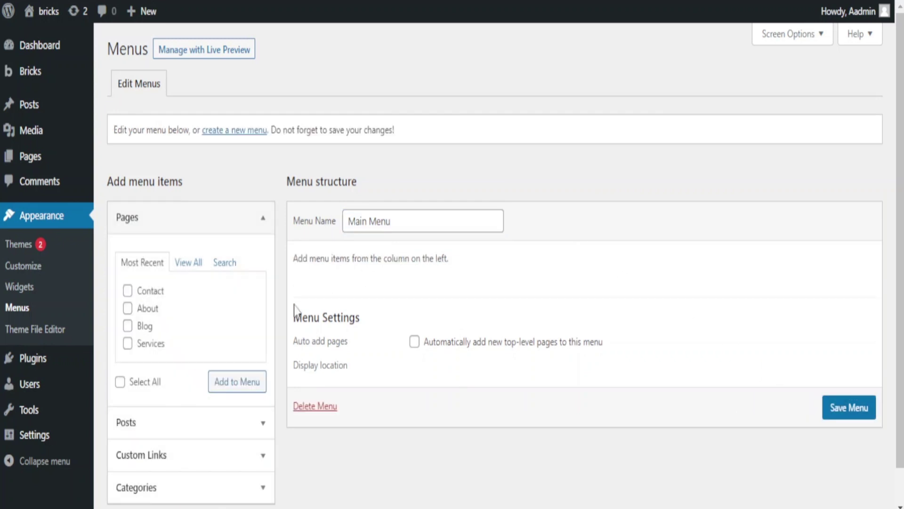
- Add all five site pages (Home, Services, About, Blog, Contact) to Main Menu
left_click(190, 264)
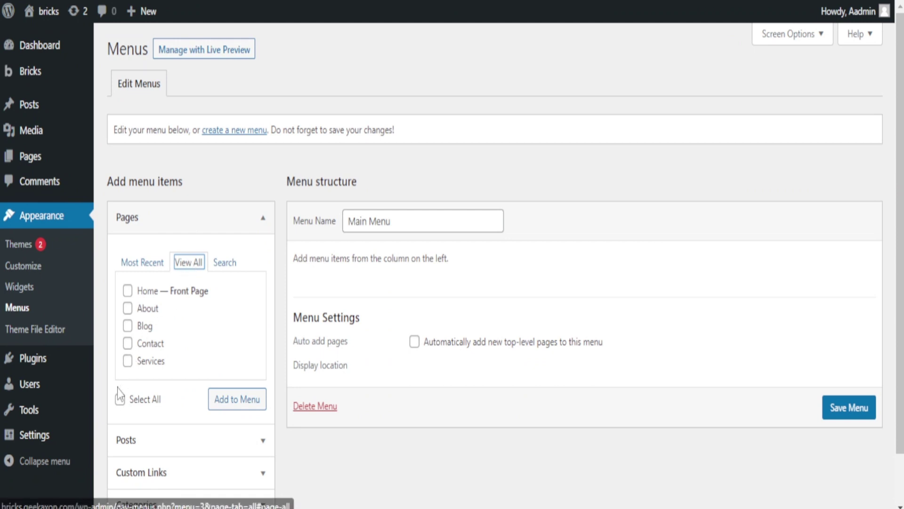
left_click(120, 401)
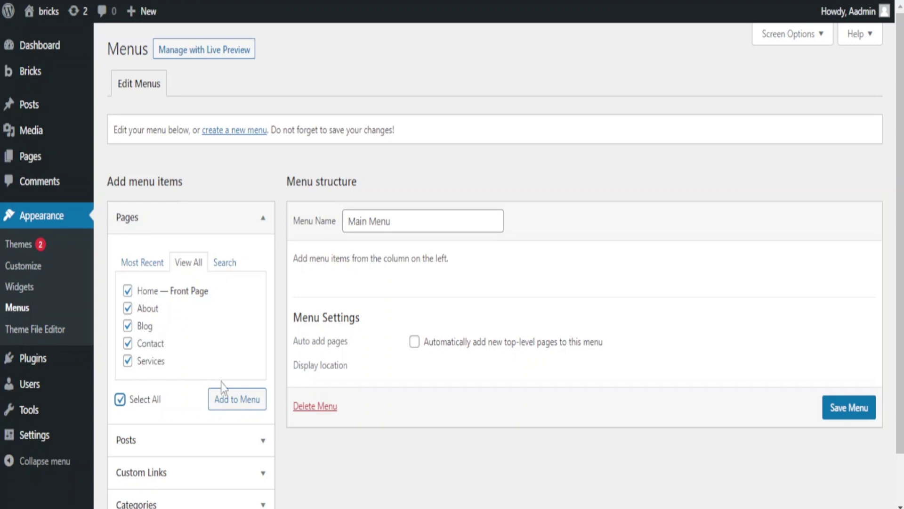
left_click(233, 405)
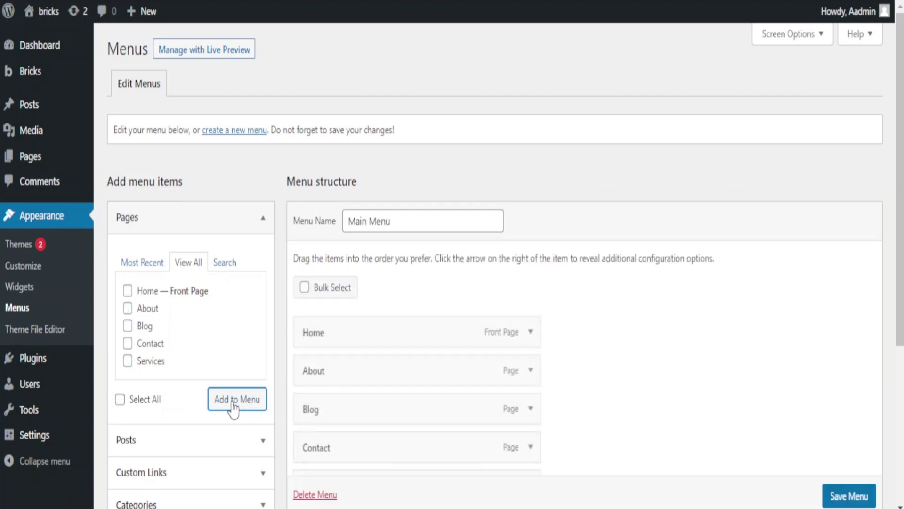
- Move Services directly below Home and save the menu
scroll(349, 324, "down", 3)
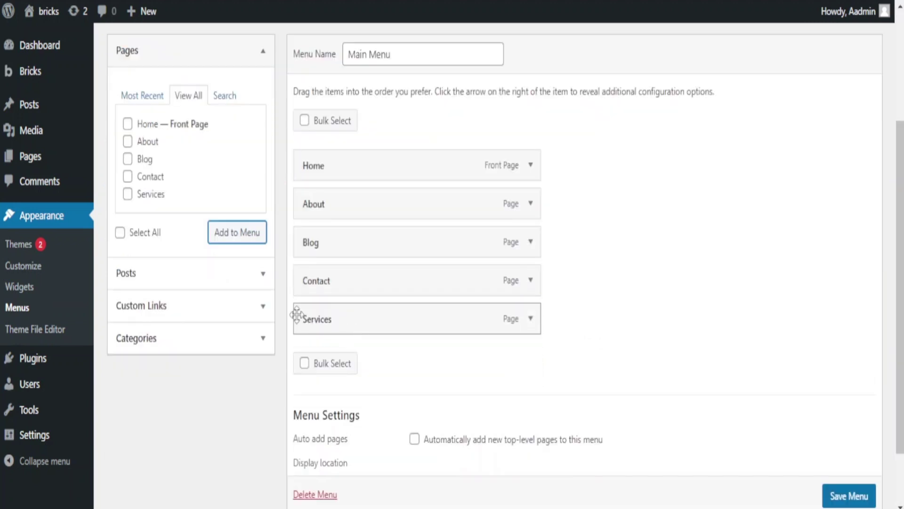
left_click_drag(297, 314, 298, 195)
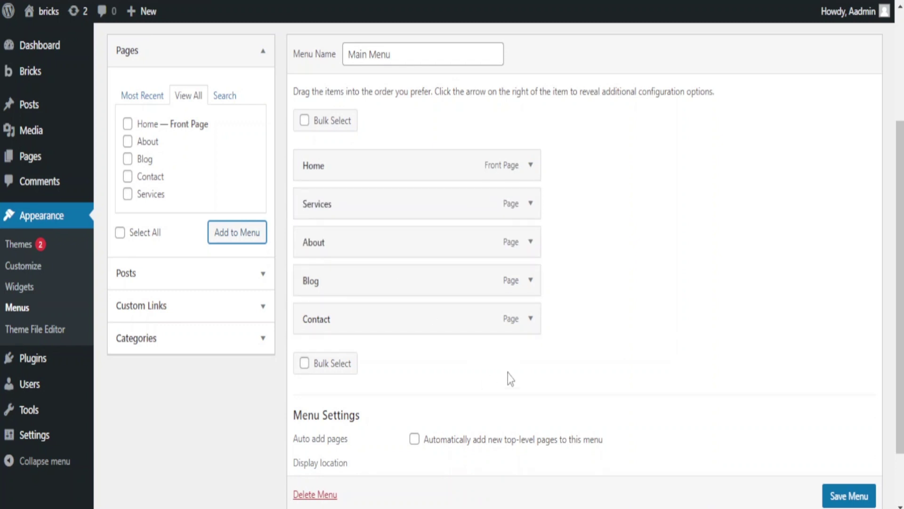
scroll(617, 477, "down", 2)
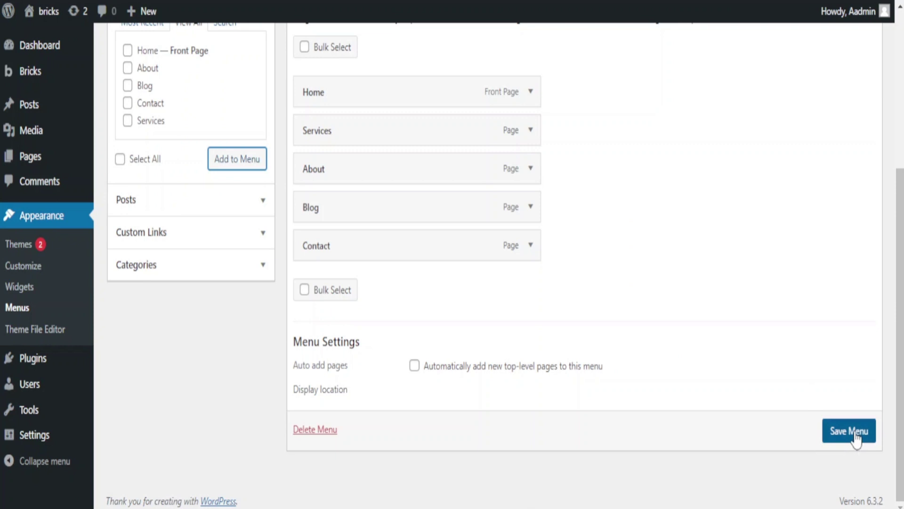
left_click(855, 437)
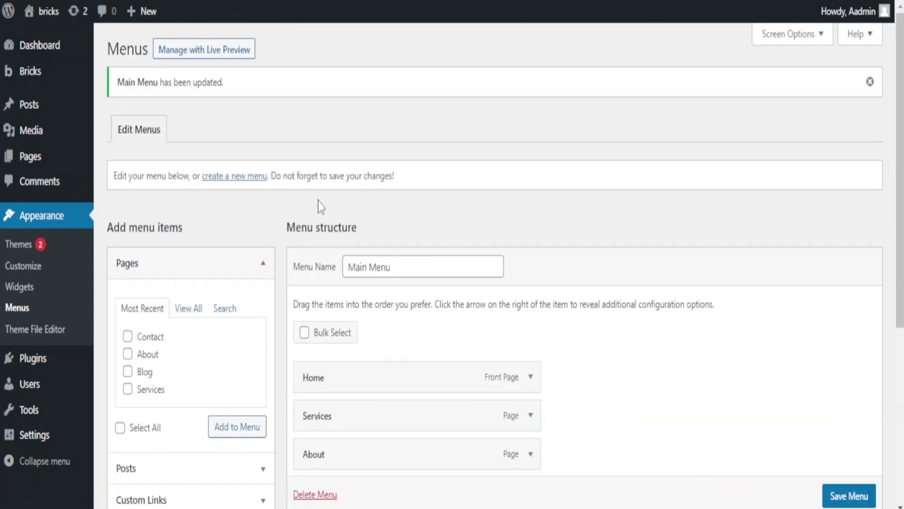
- Publish a new Bricks template titled 'Header' with Header as its template type
left_click(48, 55)
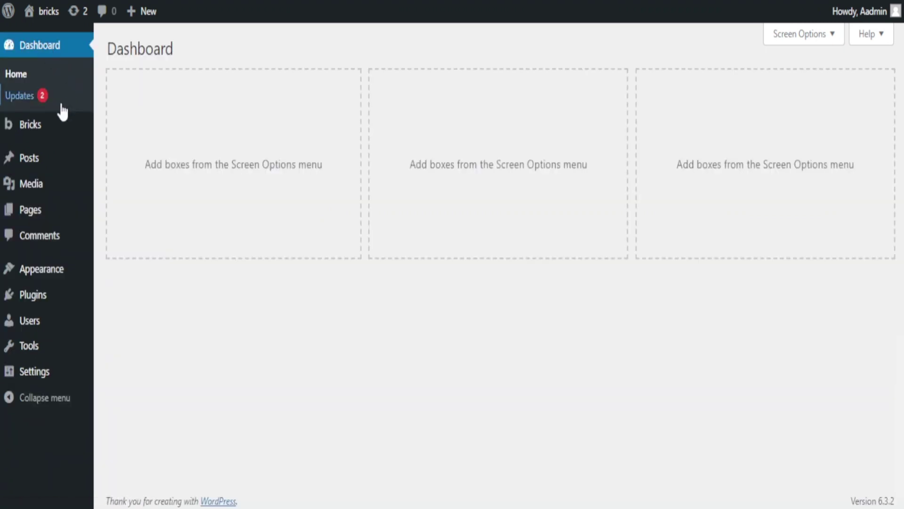
mouse_move(44, 132)
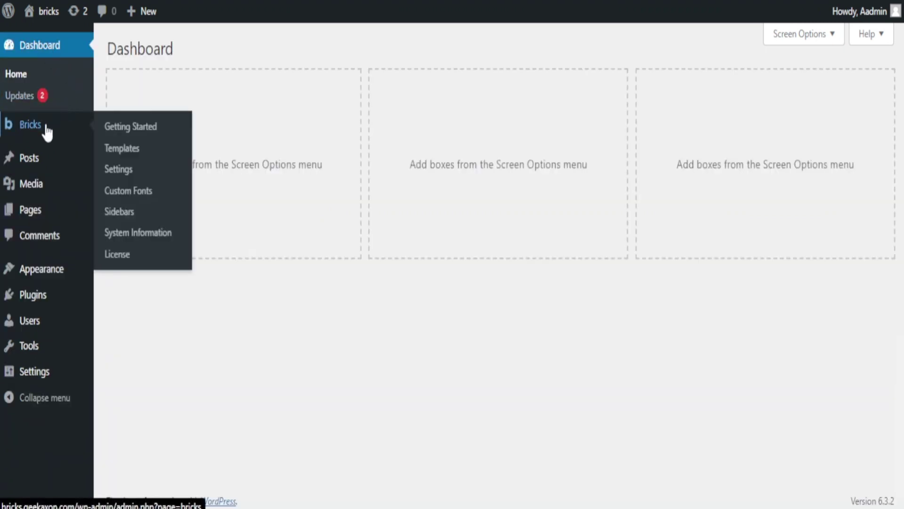
left_click(125, 149)
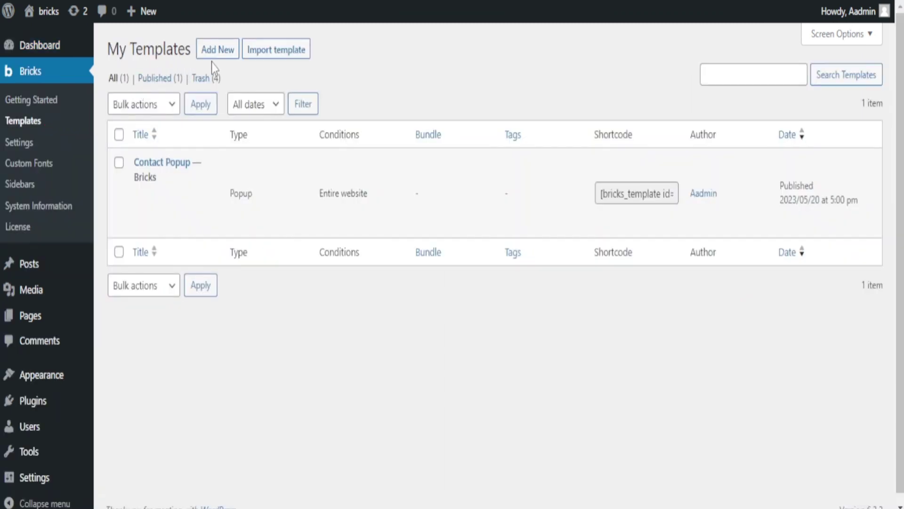
left_click(218, 50)
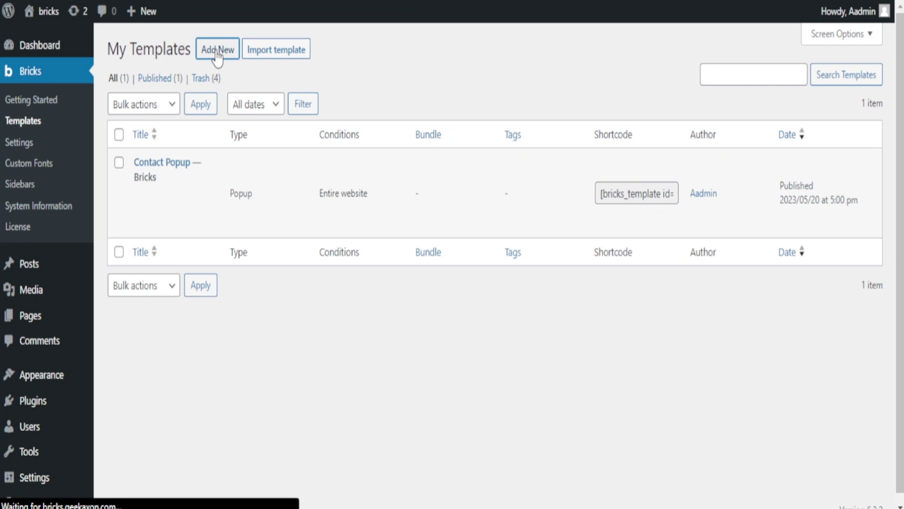
type("Header")
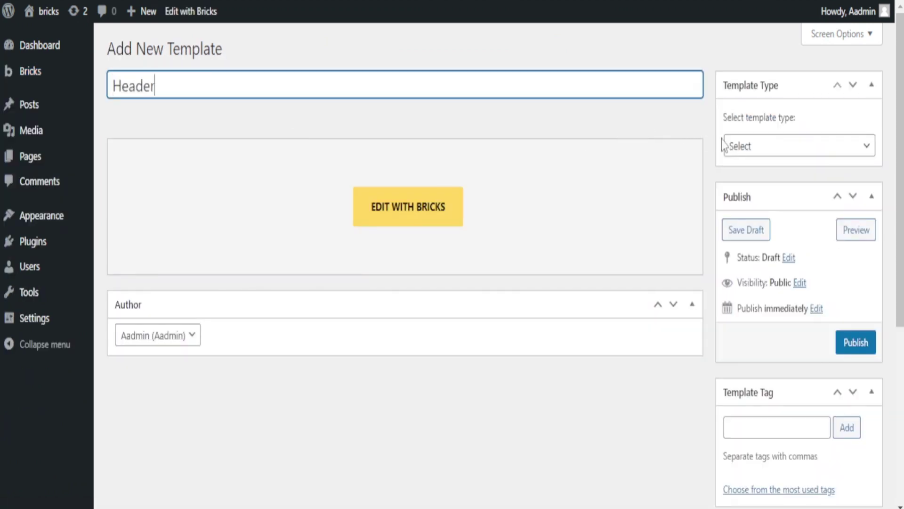
left_click(777, 154)
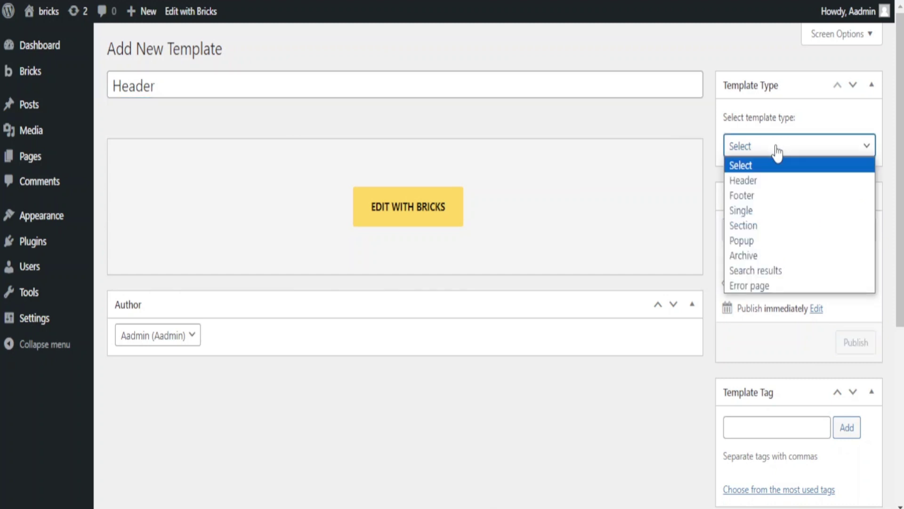
left_click(760, 181)
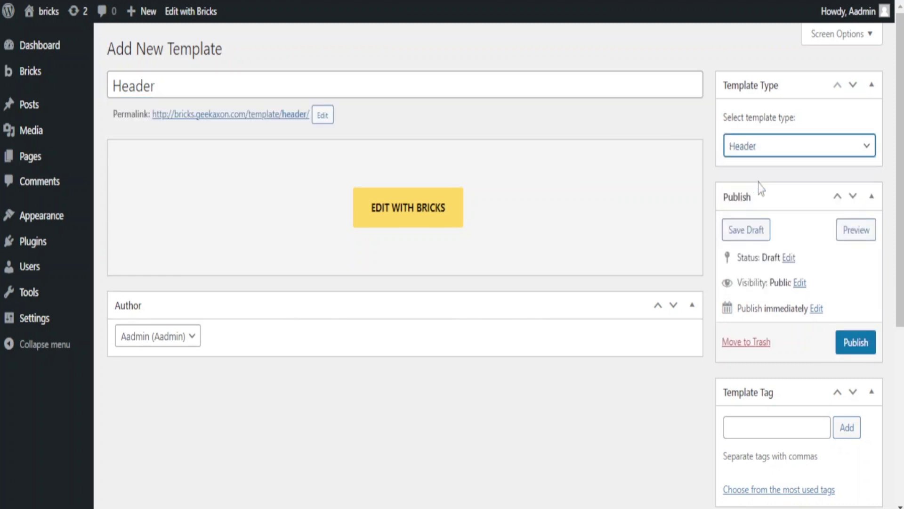
left_click(850, 344)
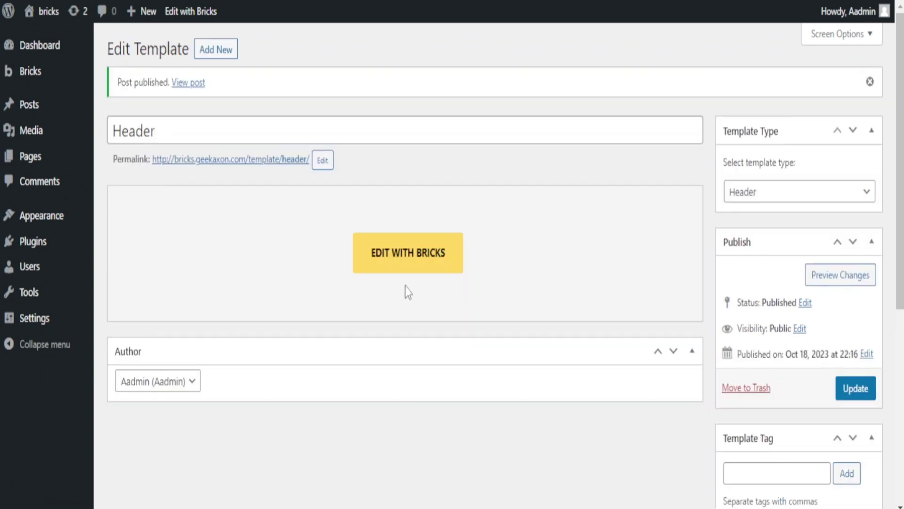
- Open the Header template in Bricks and add a single-block section layout
left_click(394, 259)
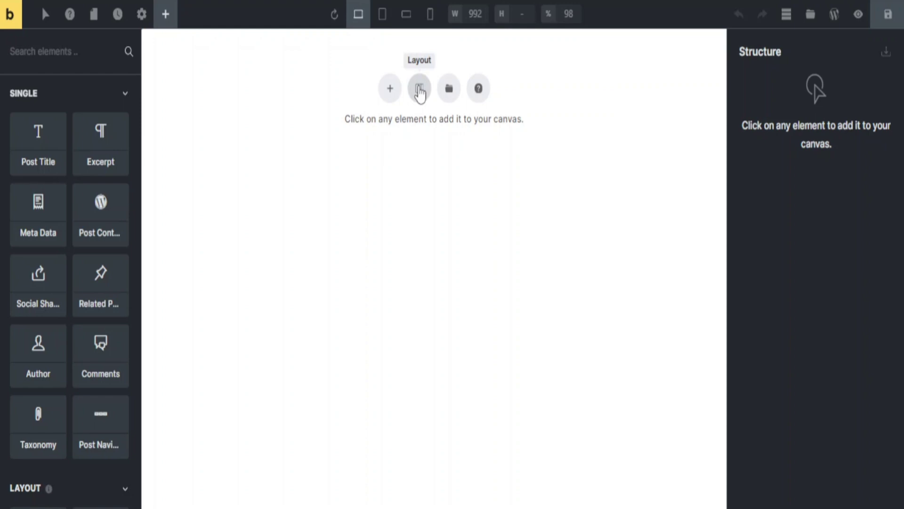
left_click(419, 94)
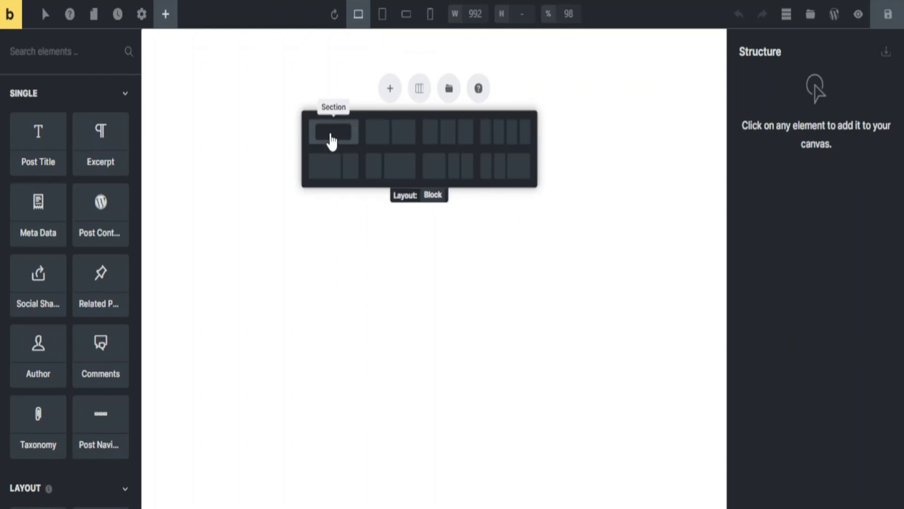
left_click(330, 136)
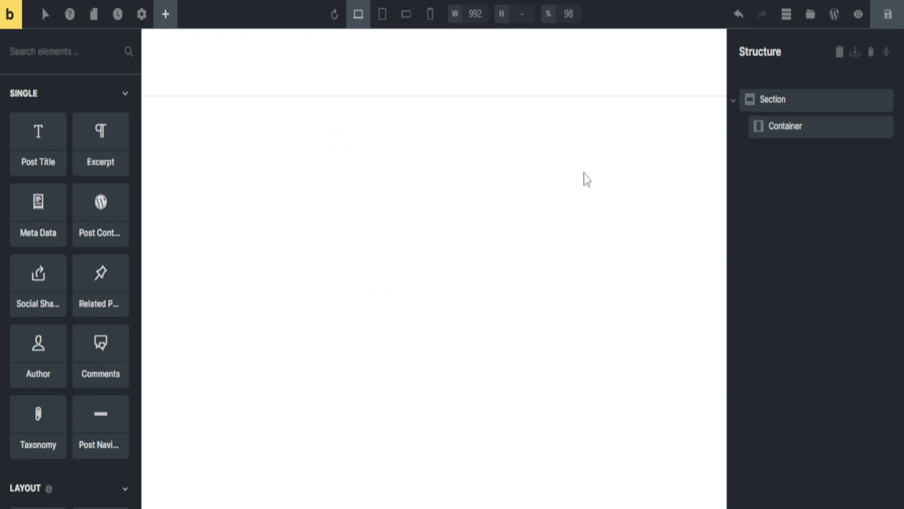
- Set the section's container width to 1200px under Style > Layout
left_click(802, 108)
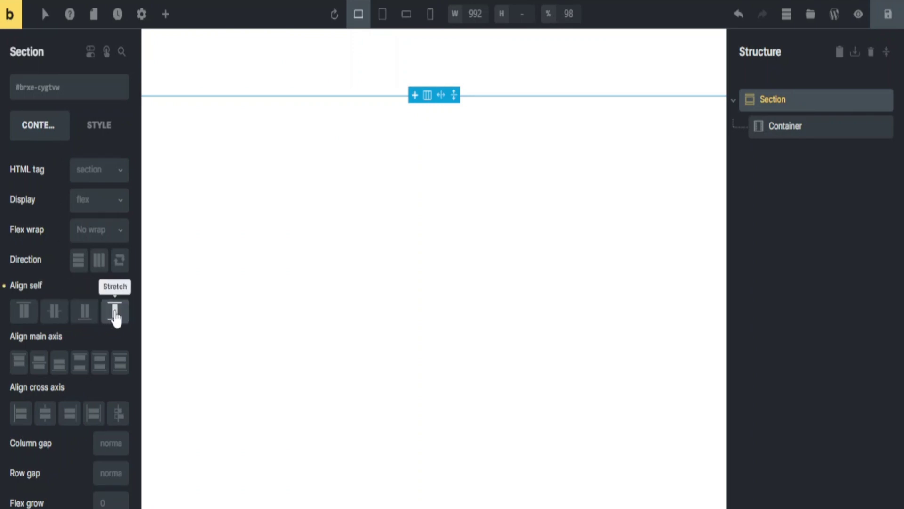
left_click(795, 131)
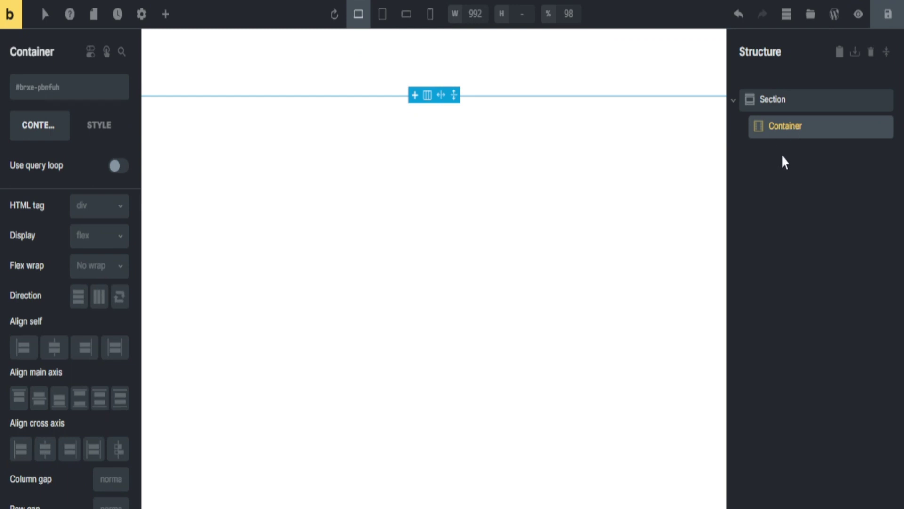
left_click(100, 132)
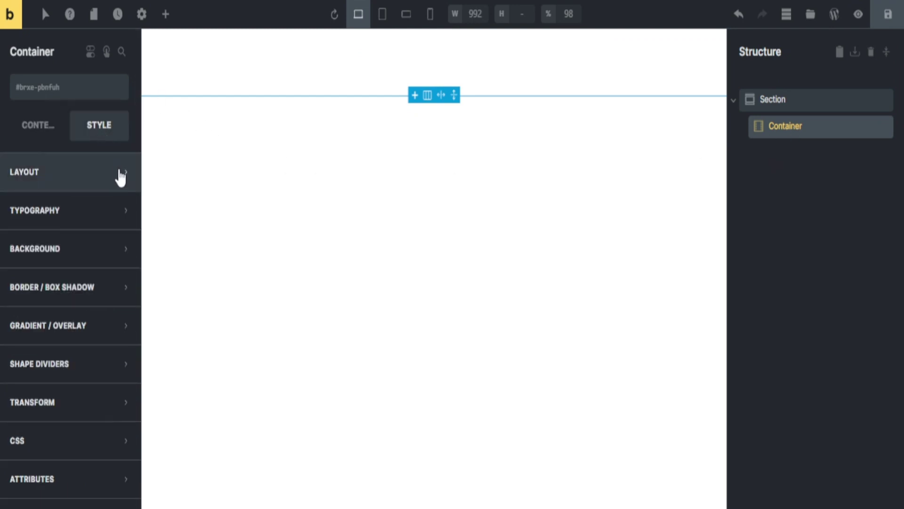
left_click(62, 184)
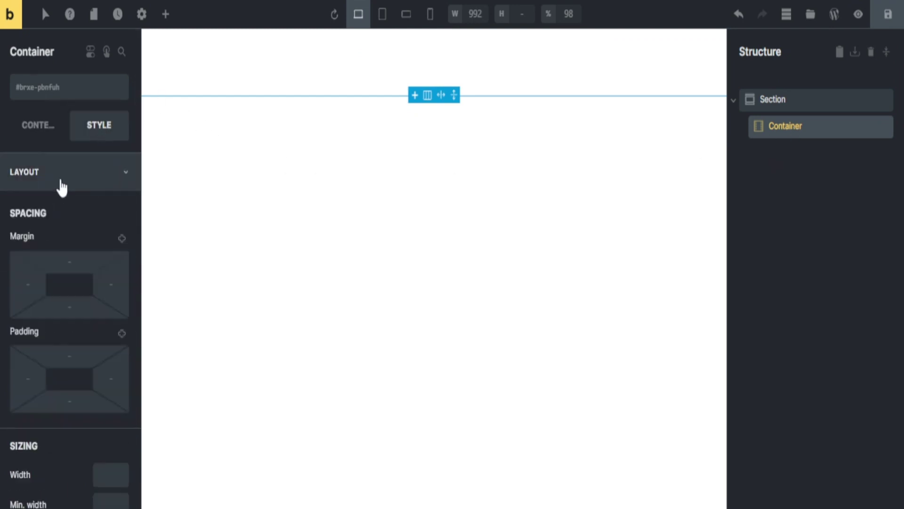
scroll(80, 368, "down", 4)
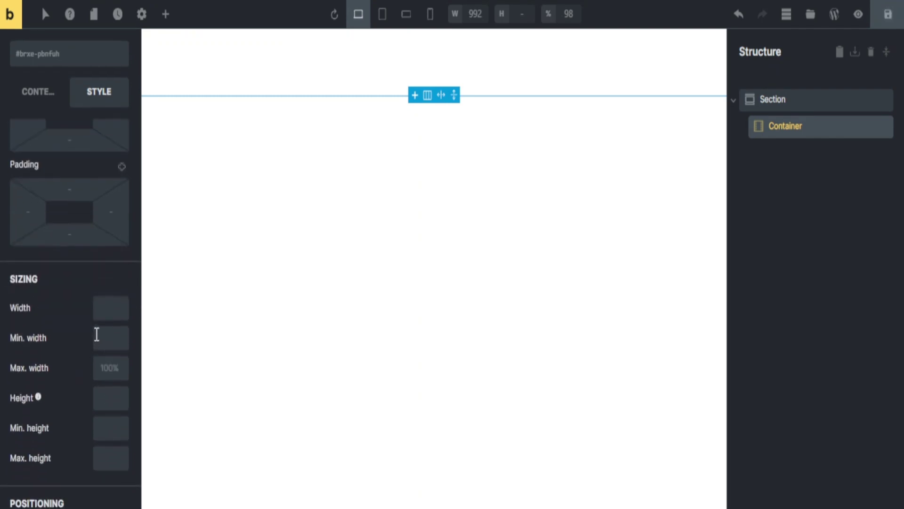
left_click(112, 311)
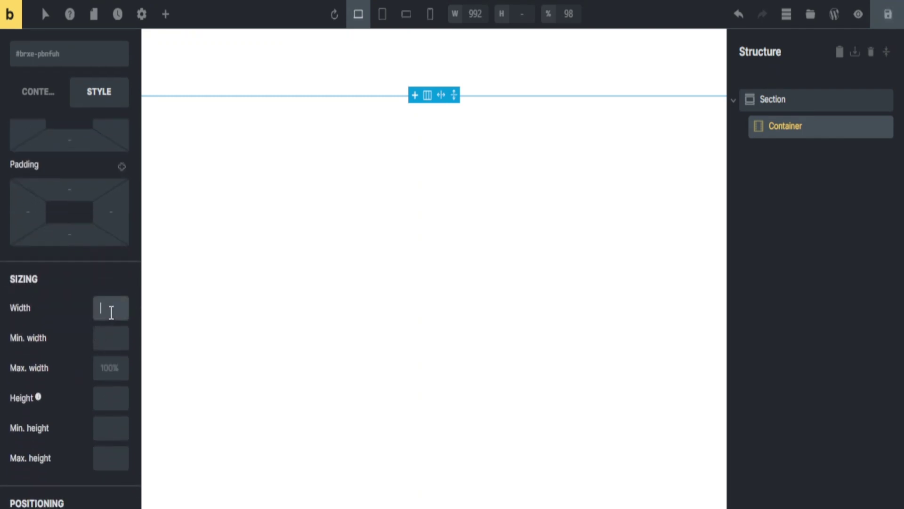
type("1200")
type("px")
- Save the template and apply the 33 | 33 | 33 column preset to the container
left_click(894, 25)
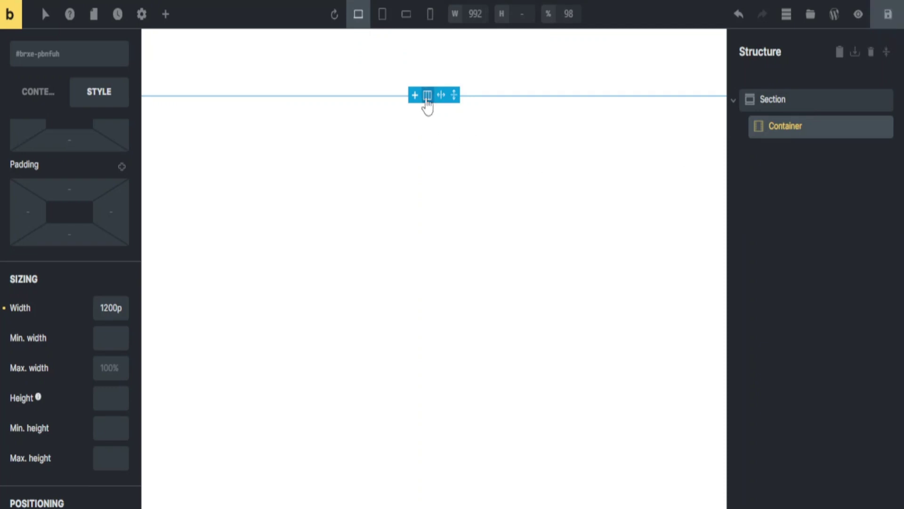
left_click(427, 96)
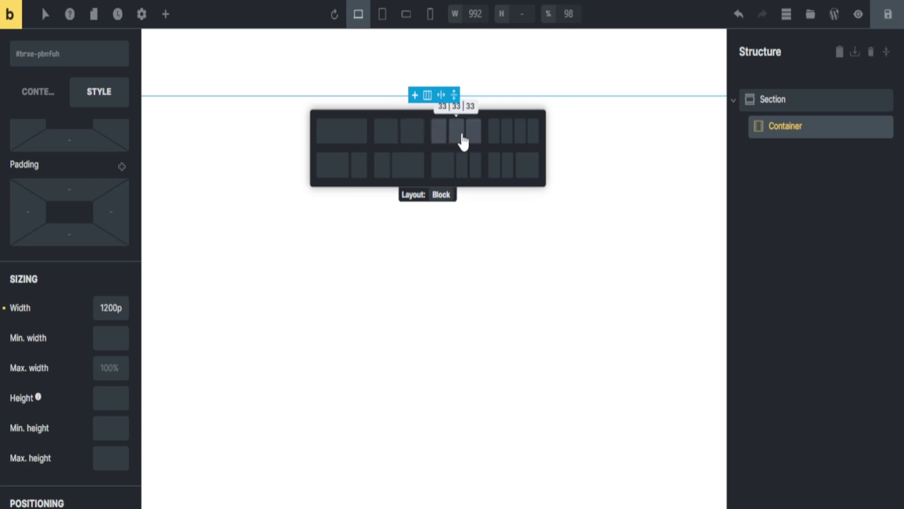
left_click(463, 140)
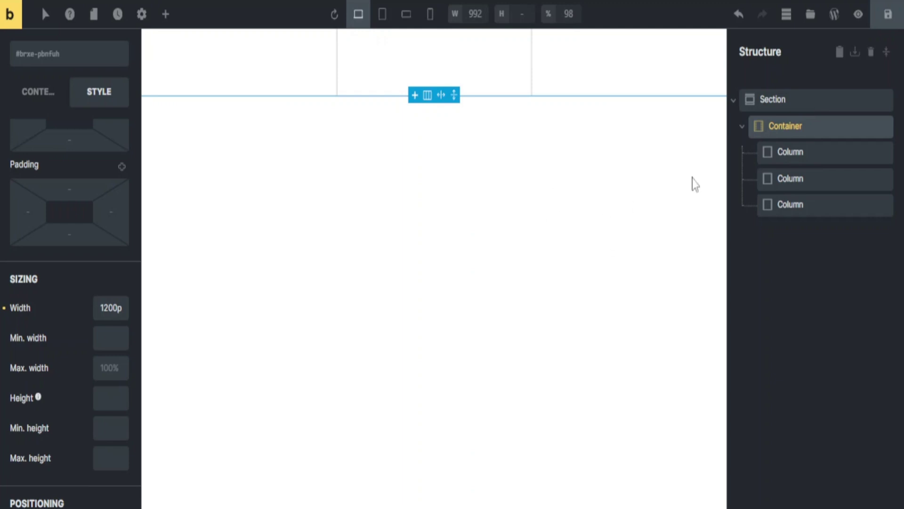
- Set the three column widths to 25%, 60% and 15%, then save
left_click(800, 161)
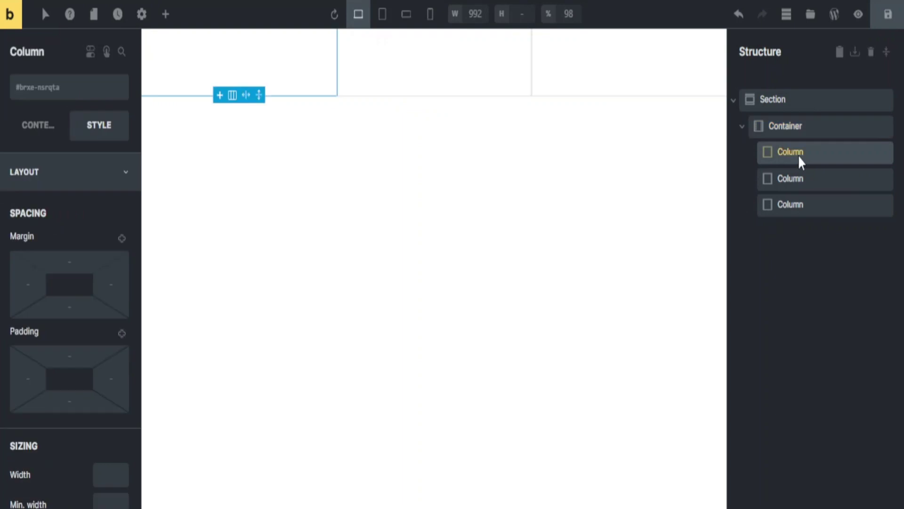
scroll(94, 282, "down", 2)
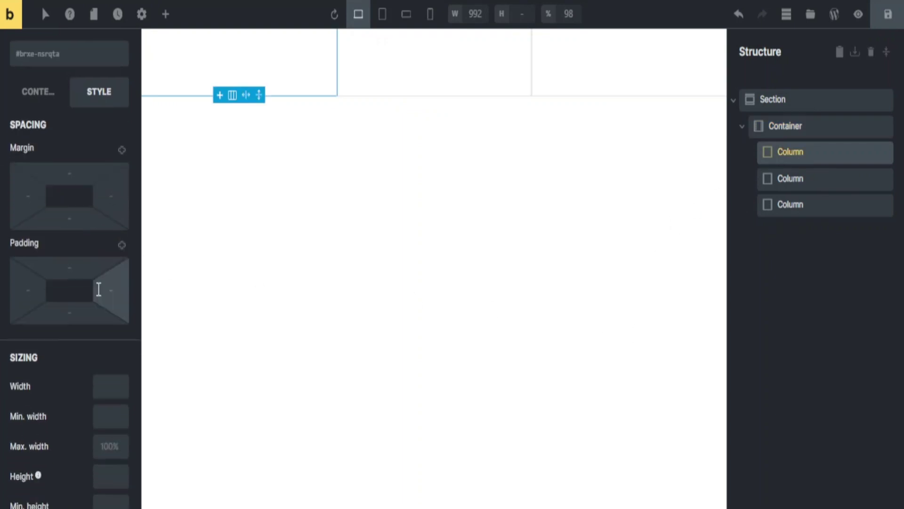
scroll(99, 288, "down", 3)
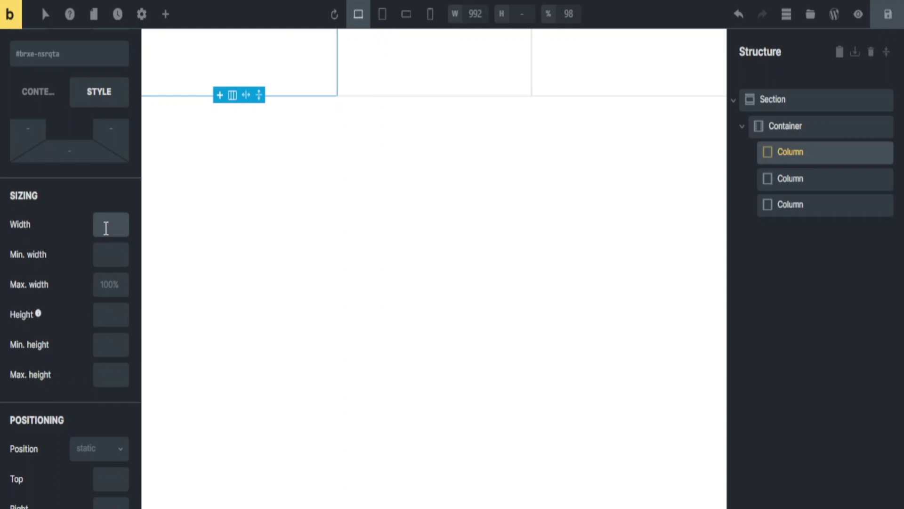
left_click(106, 228)
type("25")
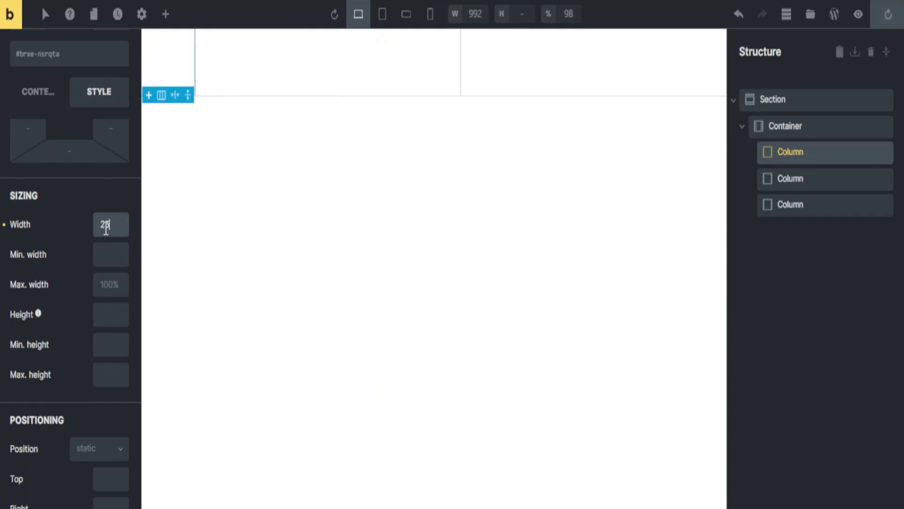
type("%")
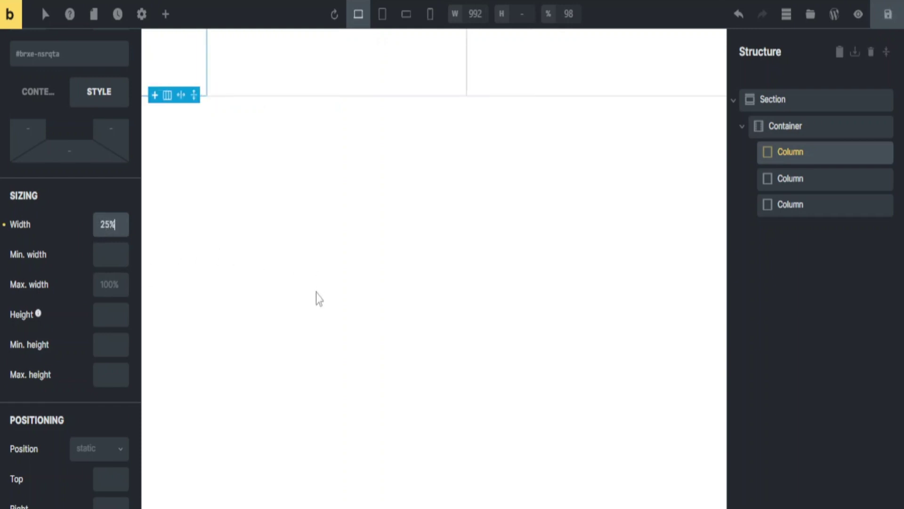
left_click(798, 191)
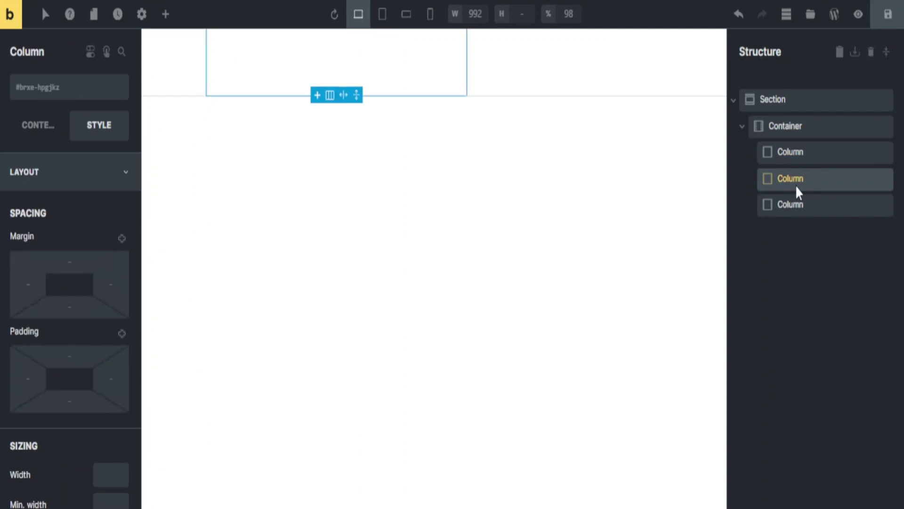
scroll(76, 350, "down", 4)
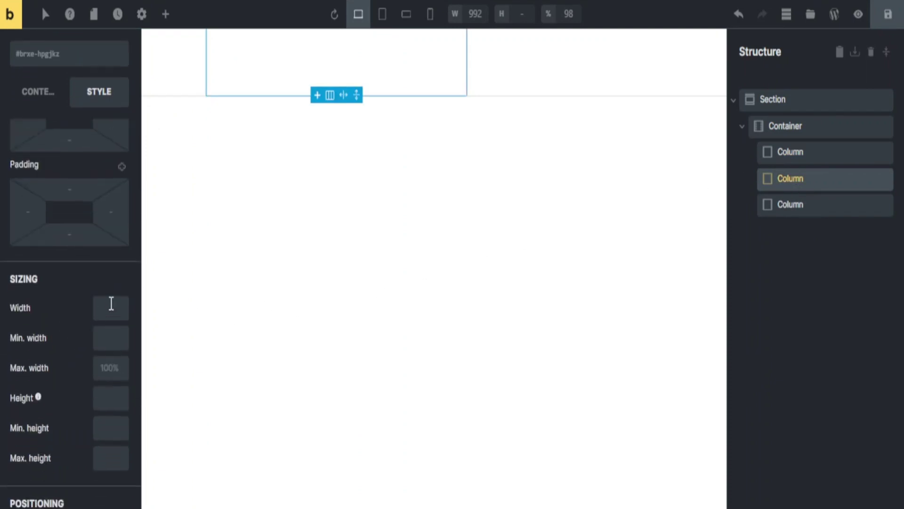
left_click(112, 303)
type("60%")
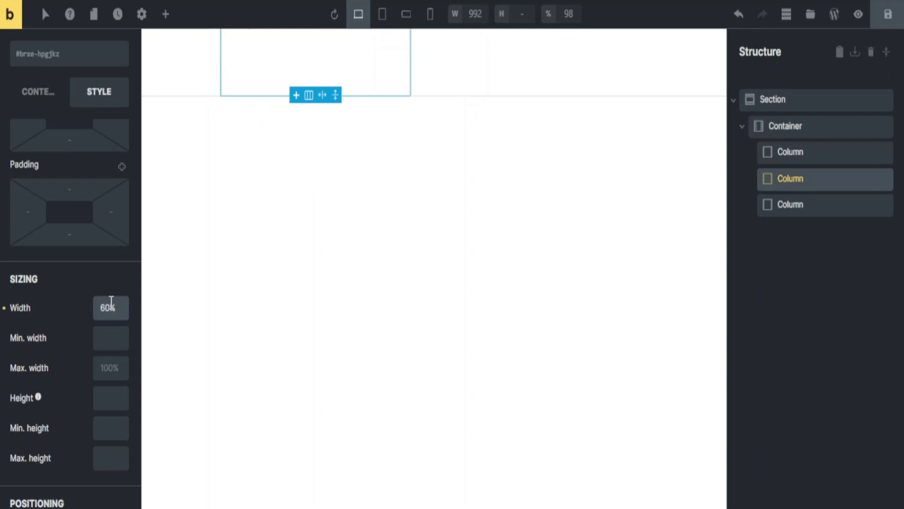
left_click(798, 205)
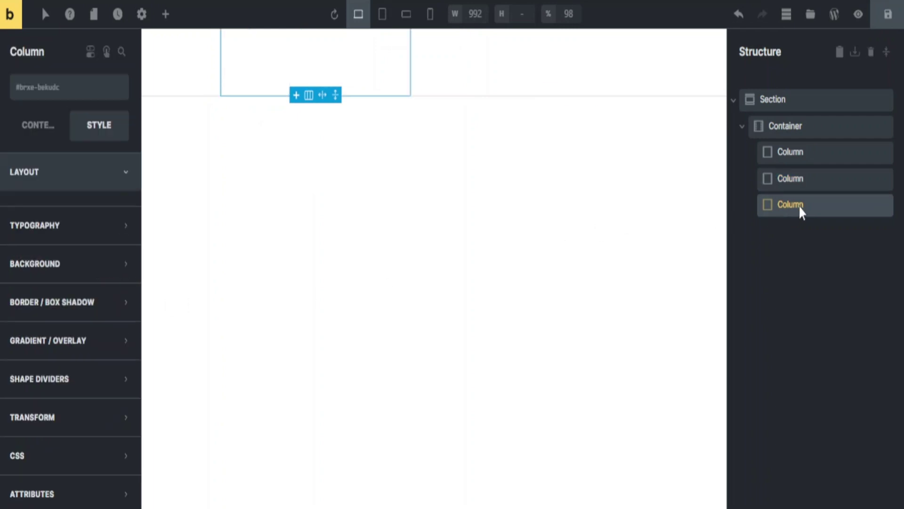
scroll(50, 398, "down", 4)
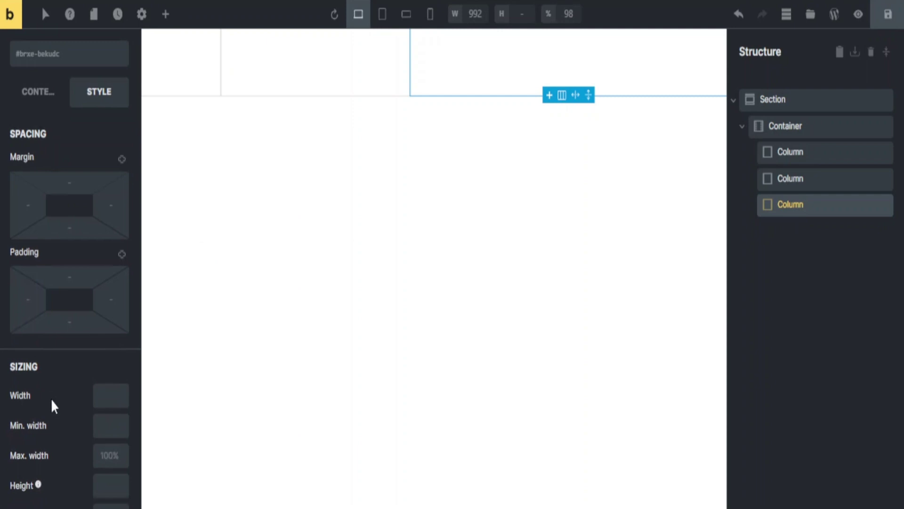
left_click(110, 315)
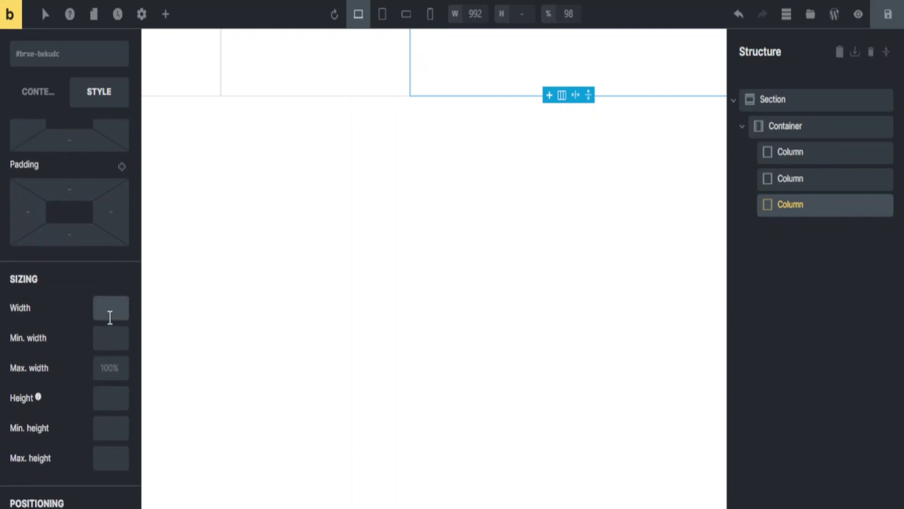
type("15%")
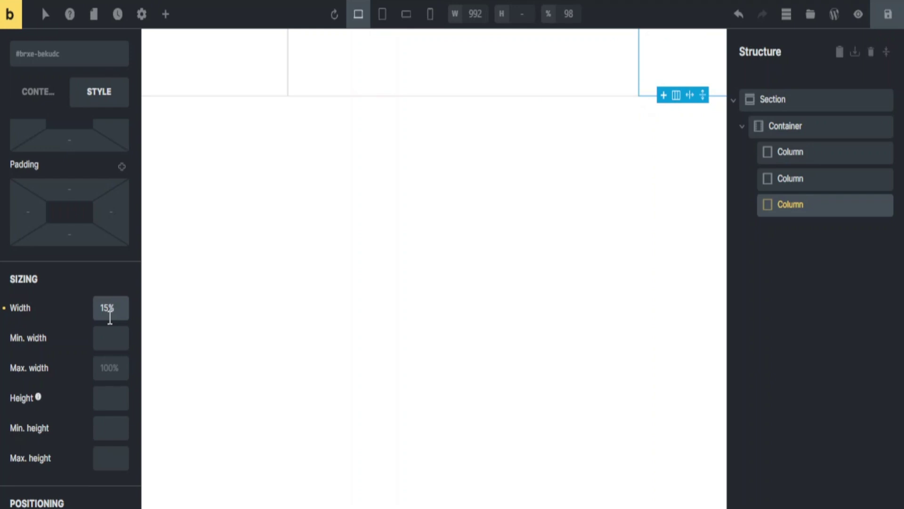
left_click(887, 21)
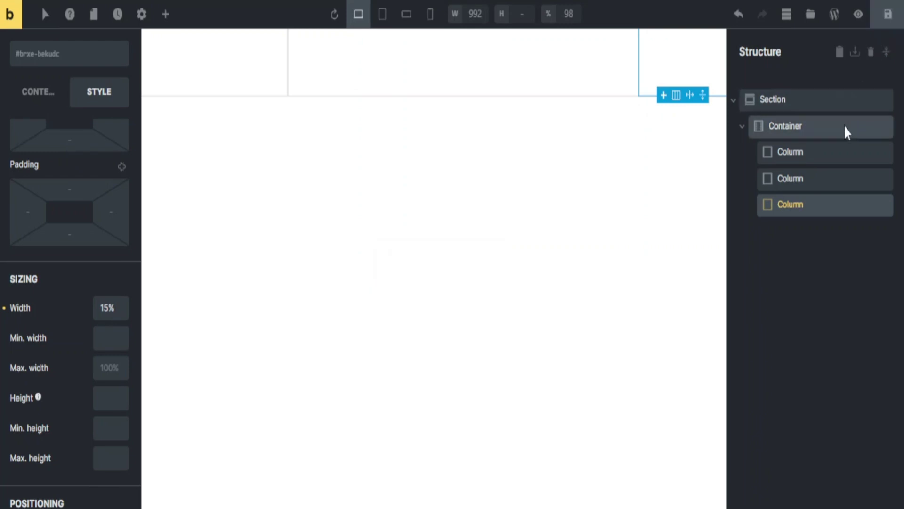
- Insert a Logo element into the first column and show its Content settings
left_click(800, 151)
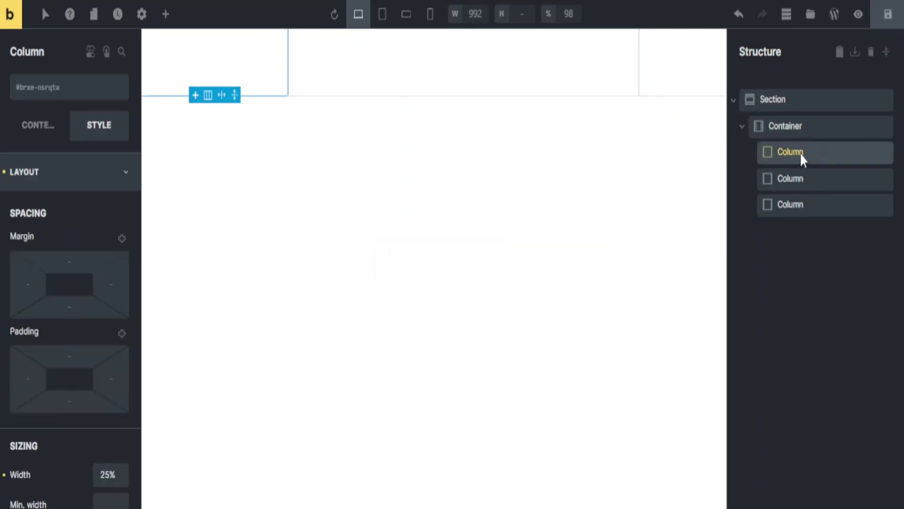
left_click(164, 14)
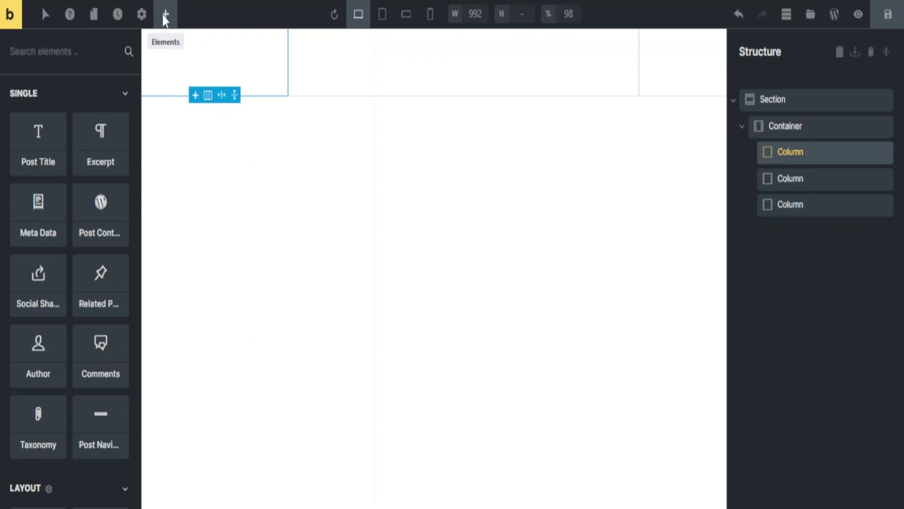
type("logo")
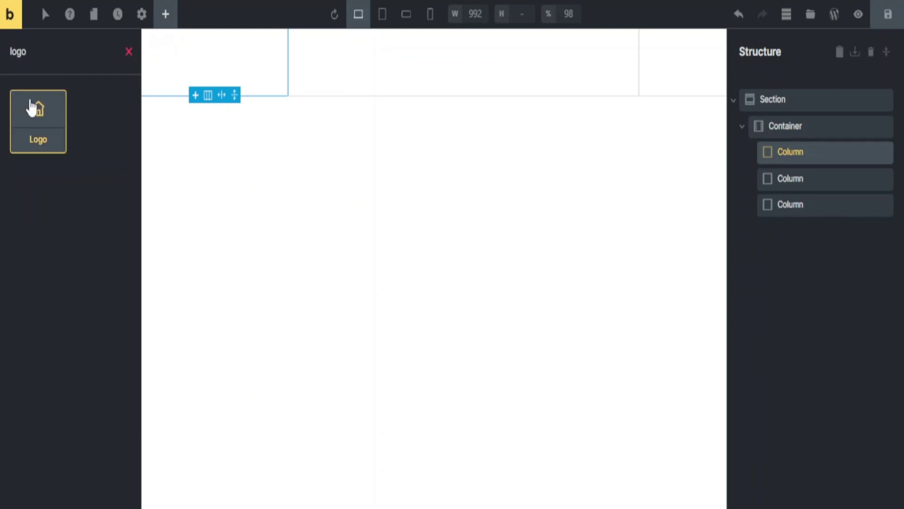
left_click(39, 124)
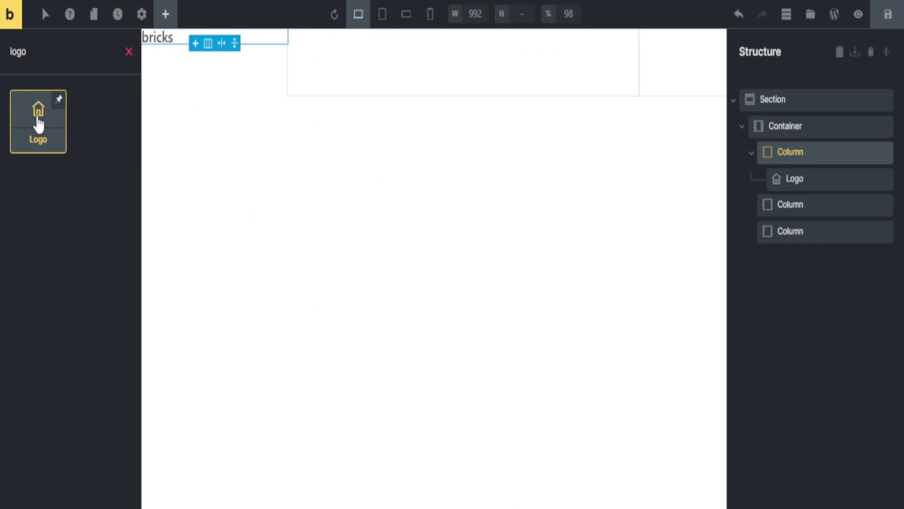
left_click(165, 37)
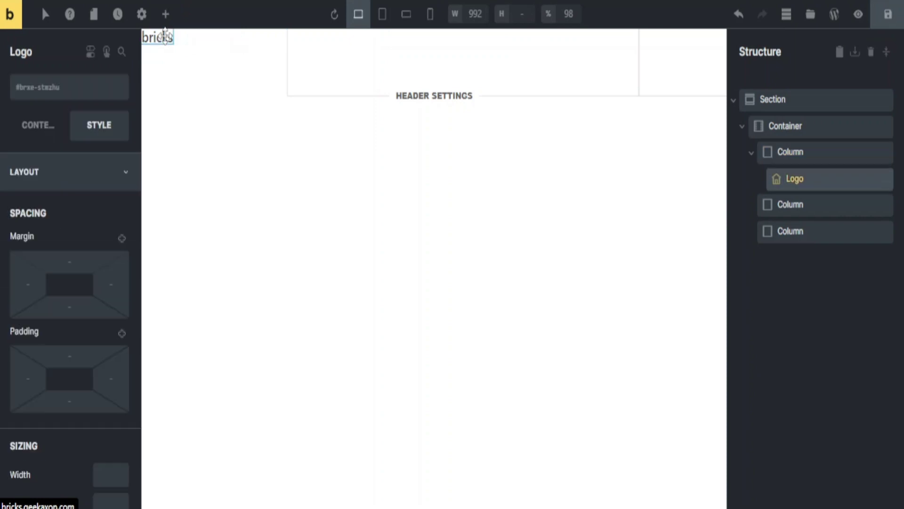
left_click(25, 136)
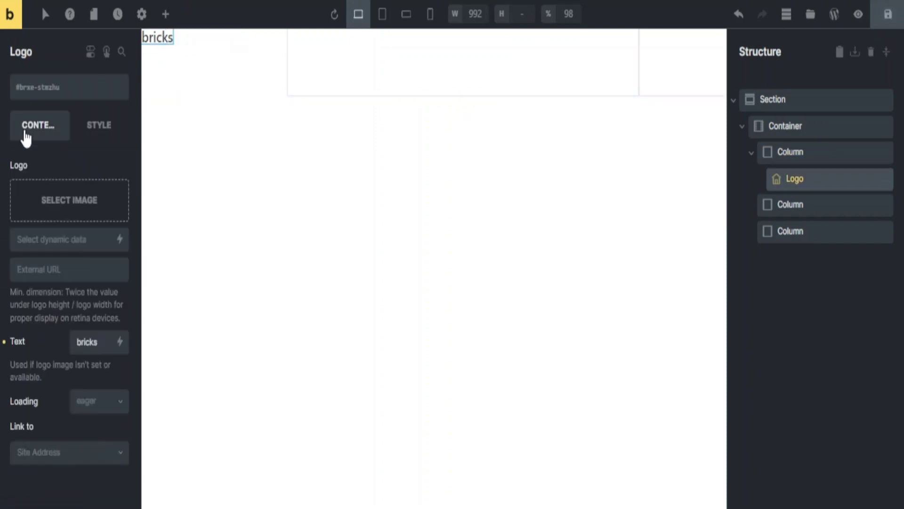
- Replace the 'bricks' text logo with the SEO-Brain-Box-5.png image from the Media Library
left_click(59, 207)
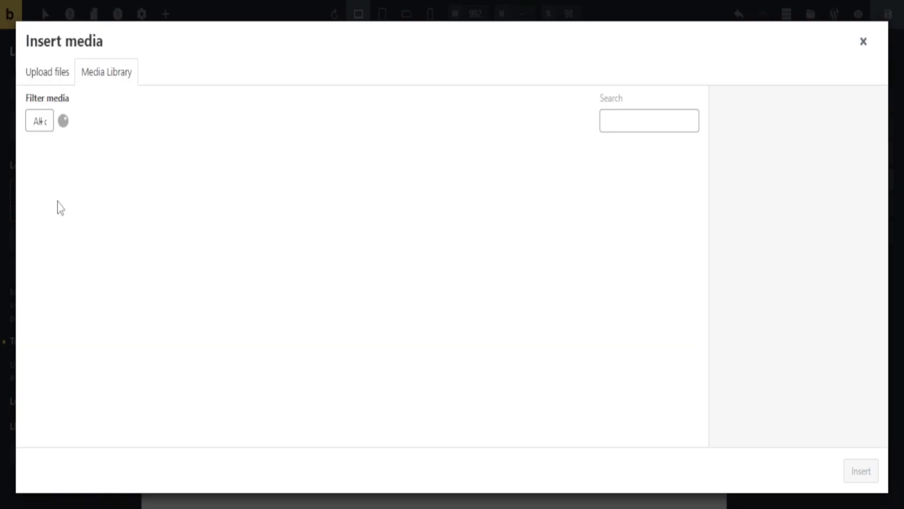
scroll(302, 339, "down", 5)
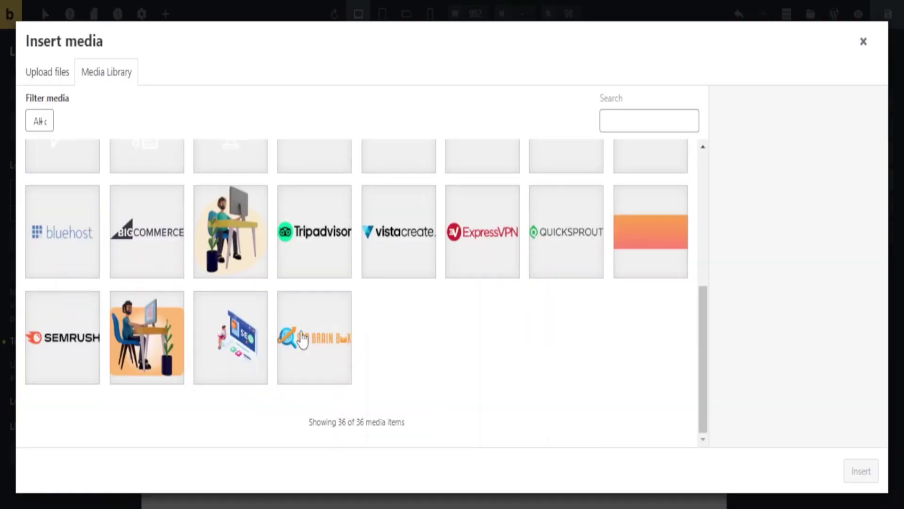
left_click(302, 340)
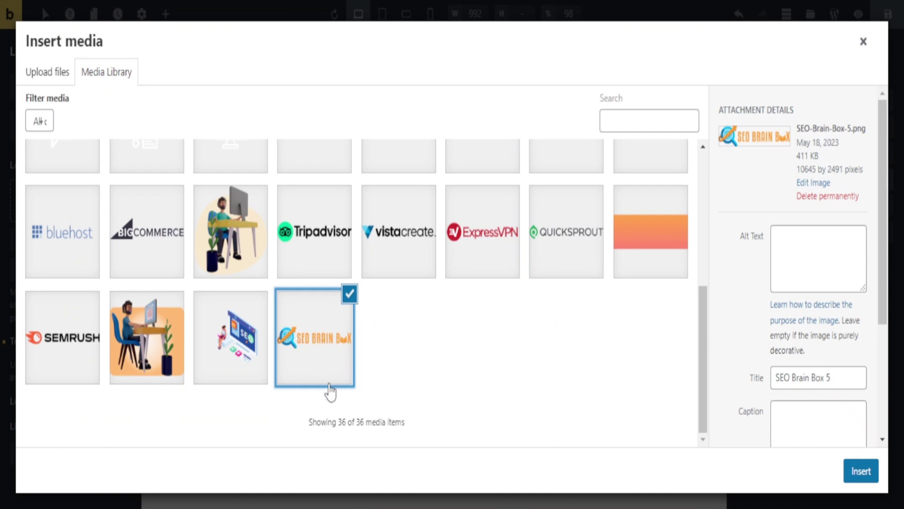
left_click(861, 472)
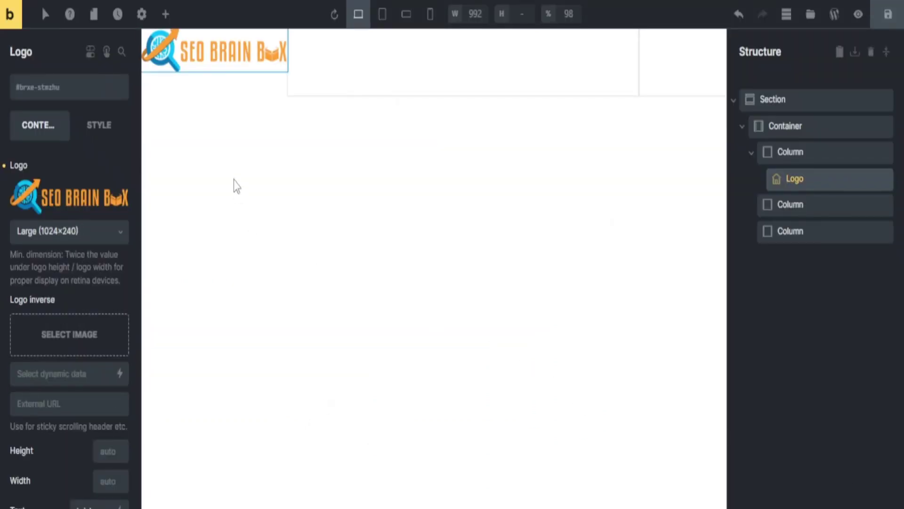
- Set the first column's Align self to Center and give the logo a 200px width
left_click(792, 153)
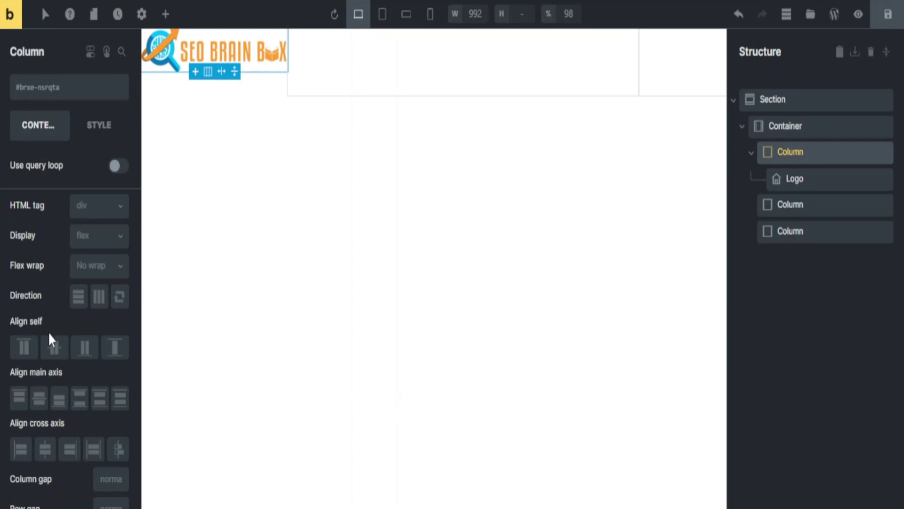
left_click(54, 348)
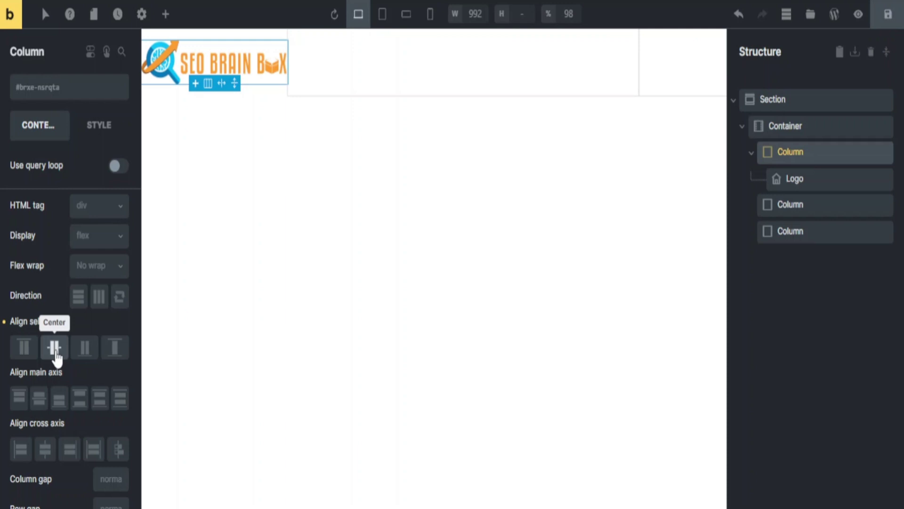
left_click(254, 66)
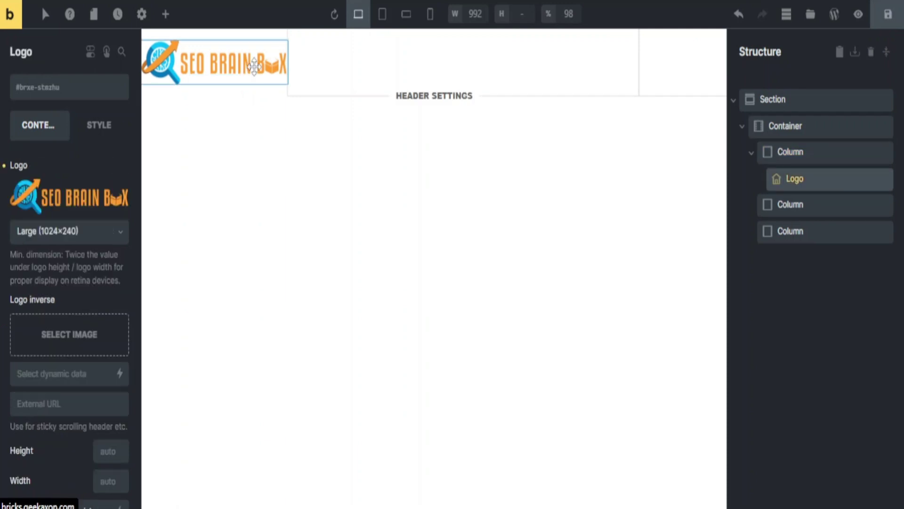
scroll(40, 271, "down", 3)
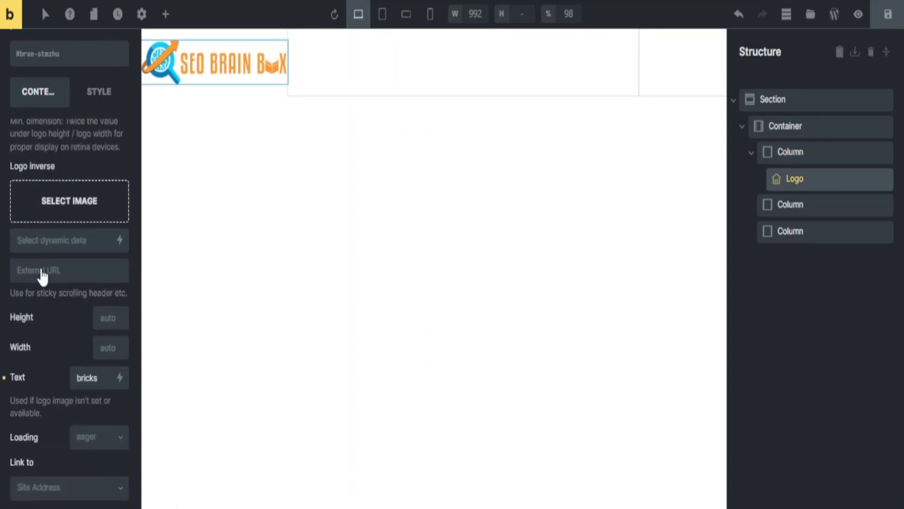
left_click(108, 347)
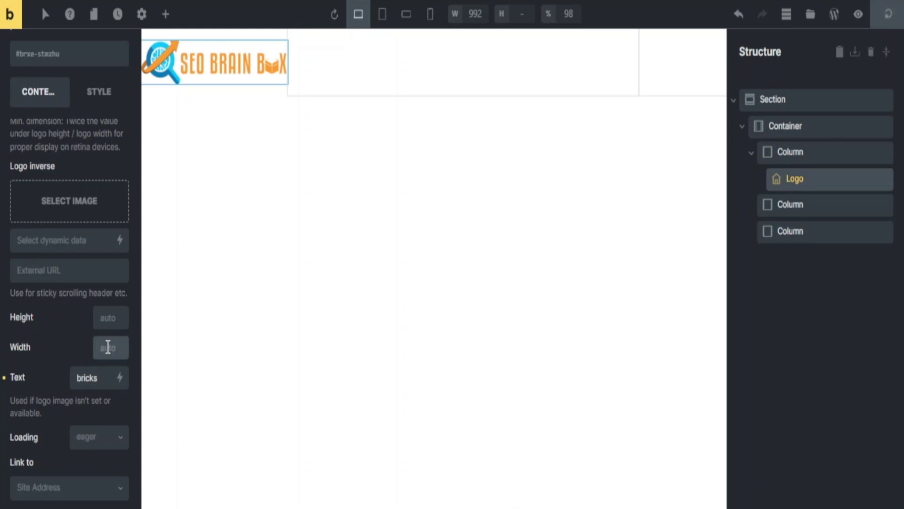
type("200")
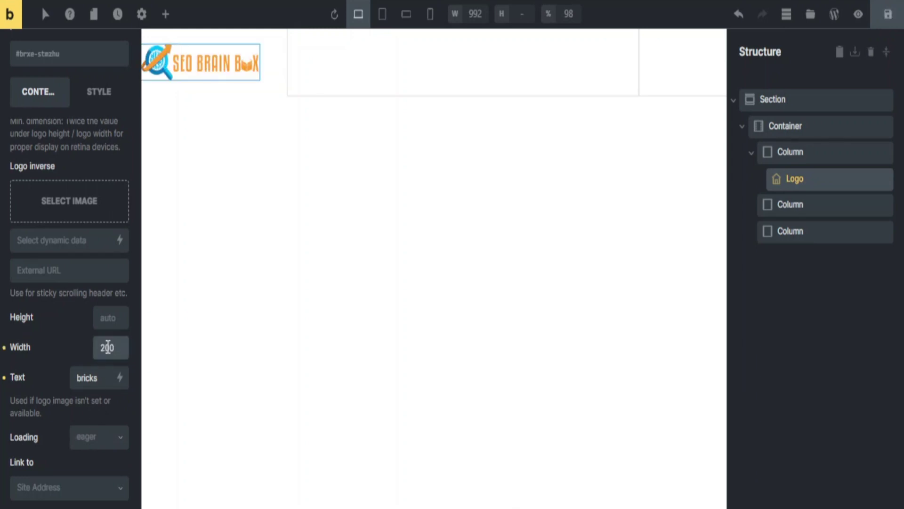
type("px")
left_click(450, 81)
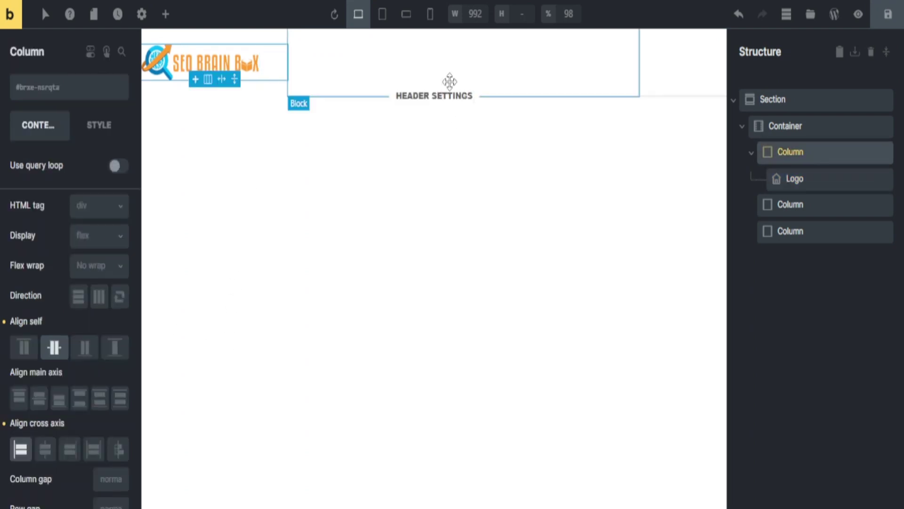
left_click(453, 69)
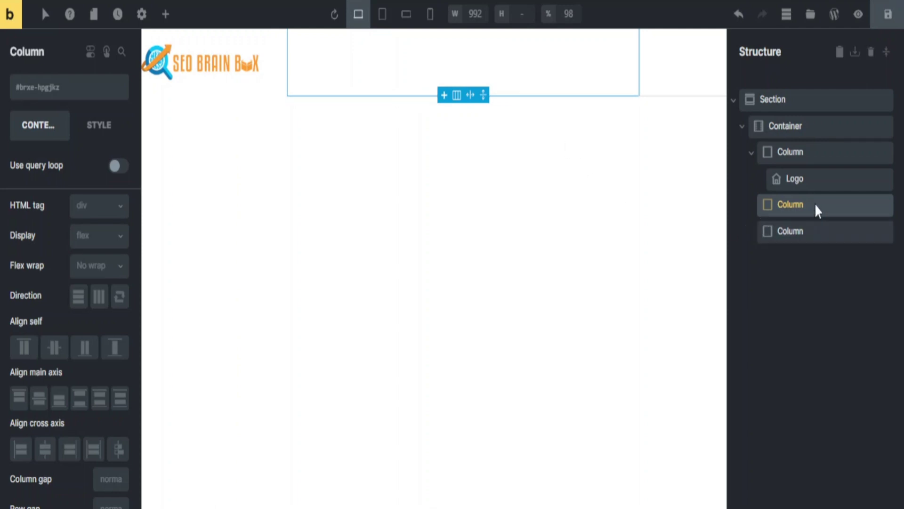
- Add a Nav Menu element, found by searching 'menu', to the middle column
left_click(165, 15)
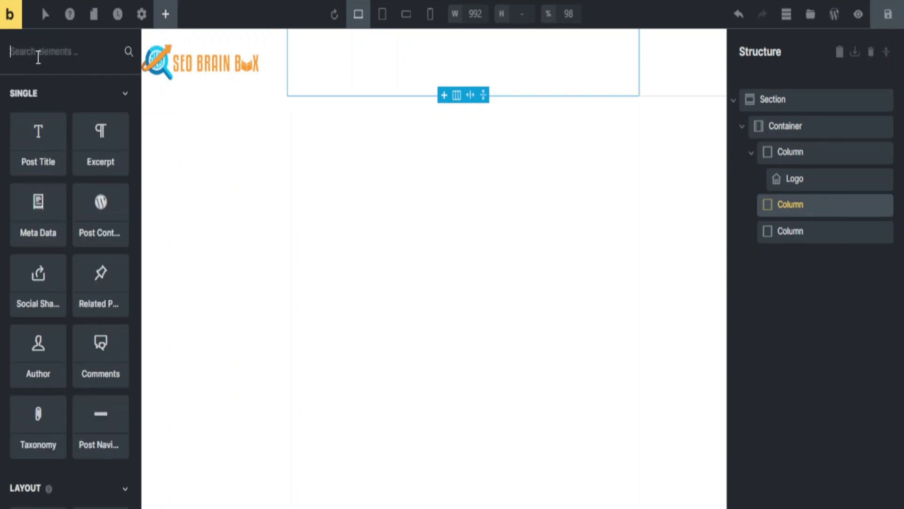
type("menu")
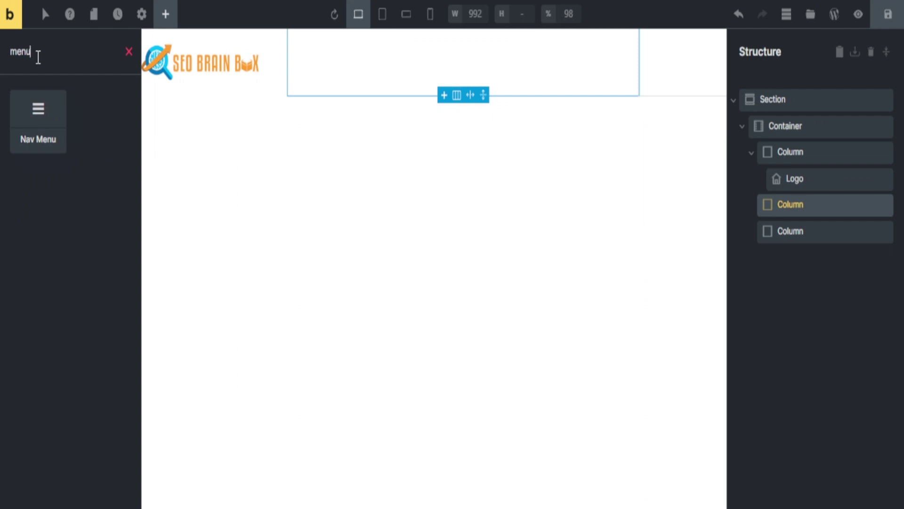
left_click(46, 119)
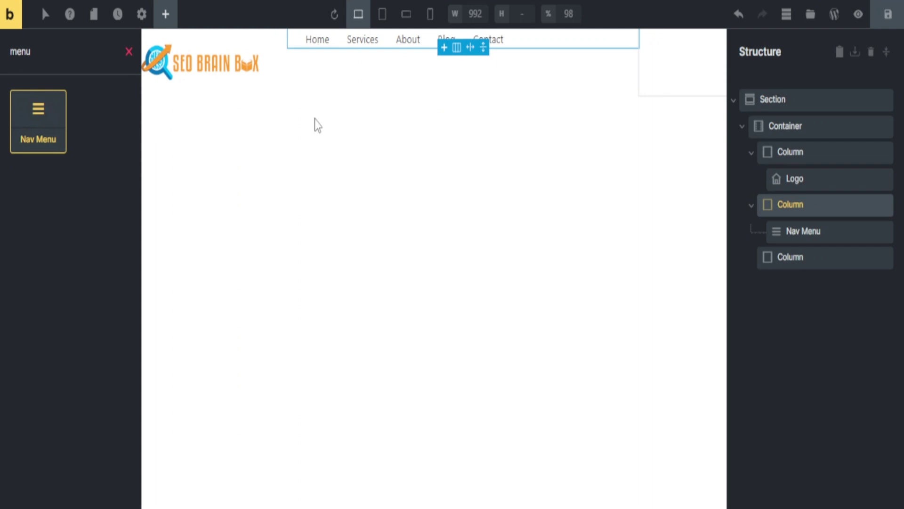
- Set the middle column's Align self to Center and Align cross axis to End
left_click(799, 205)
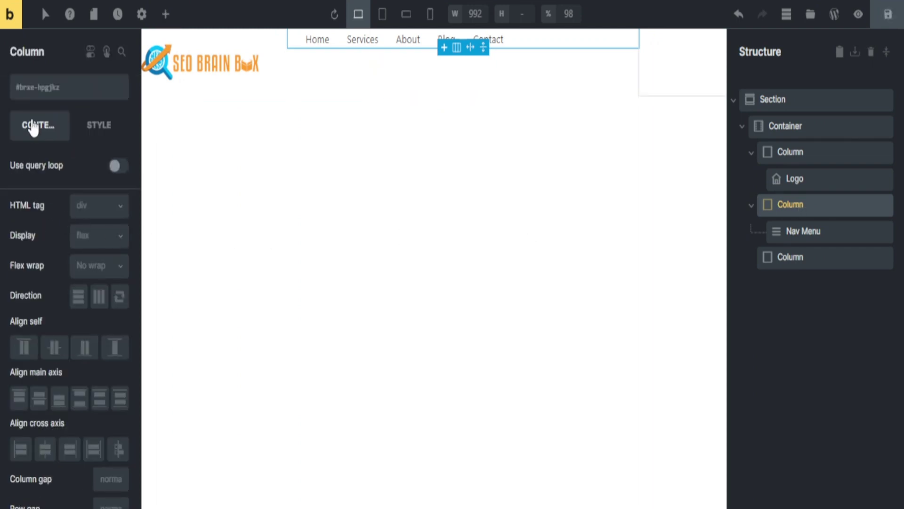
left_click(55, 348)
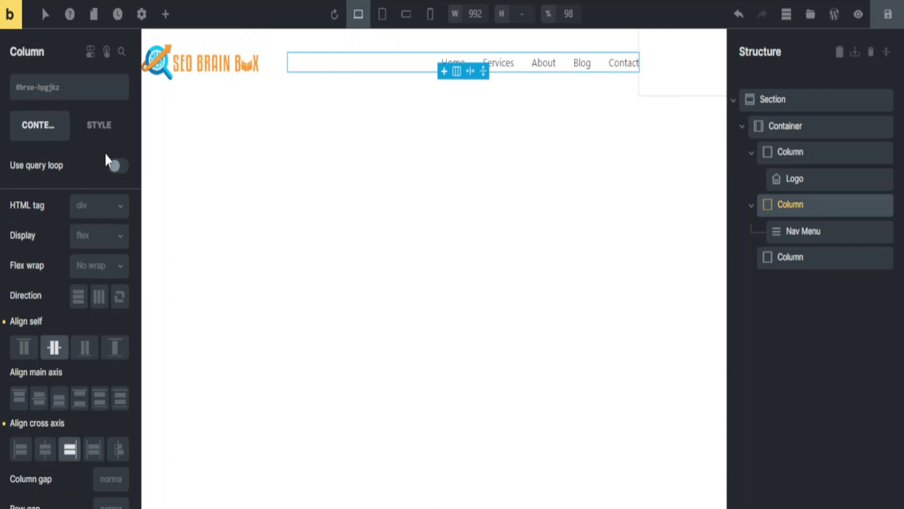
left_click(107, 126)
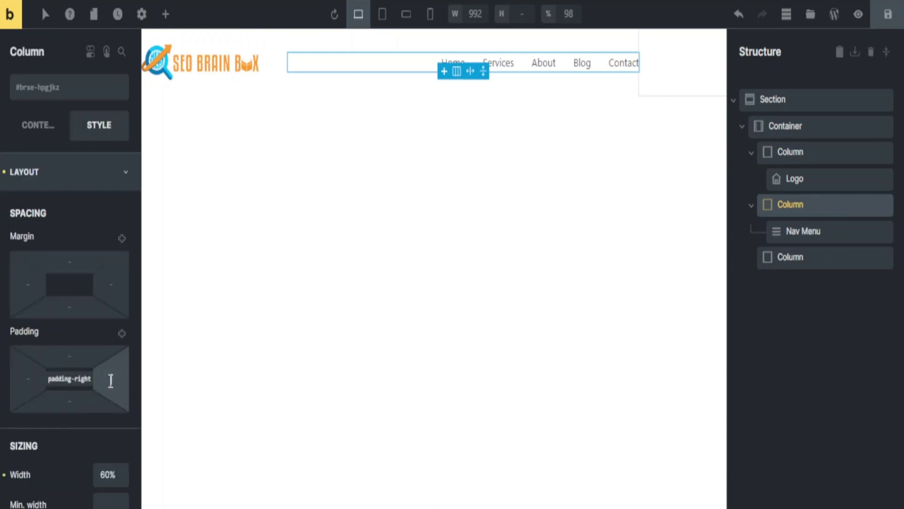
left_click(583, 62)
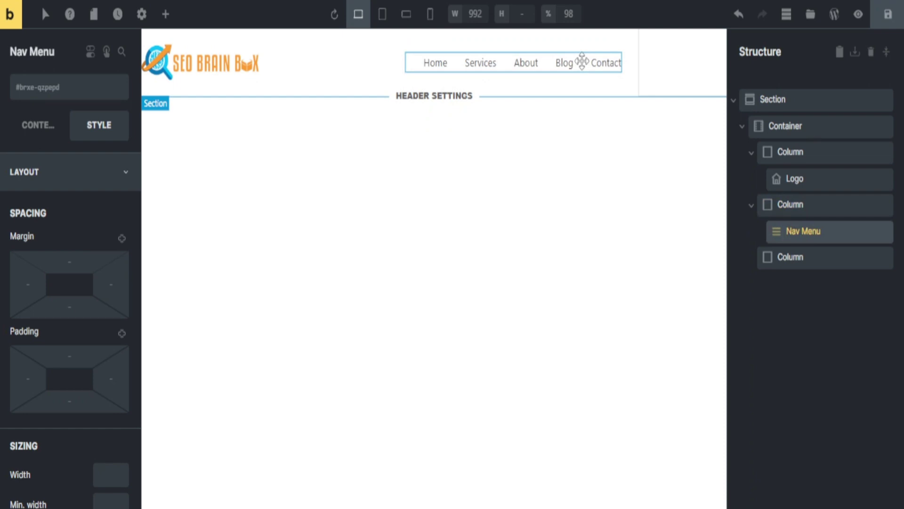
- Under Nav Menu Top Level Menu settings, set Margin left to 35
left_click(32, 130)
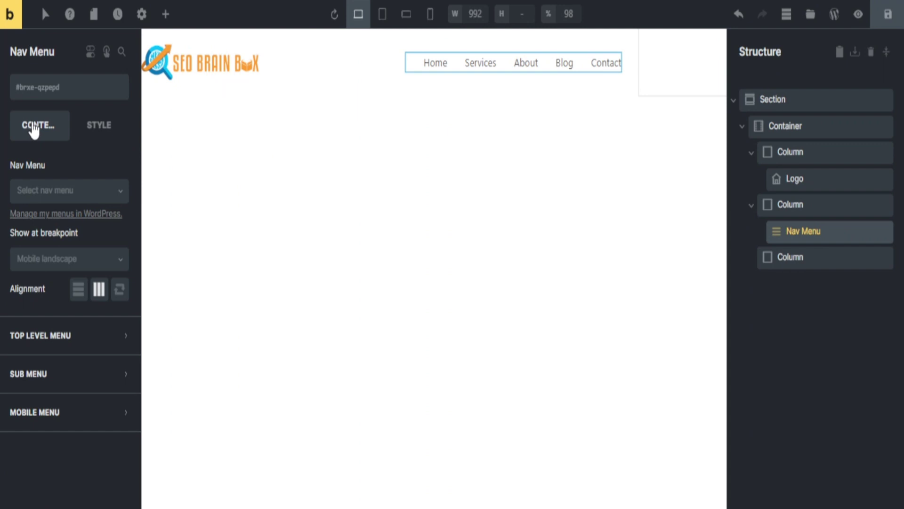
left_click(46, 339)
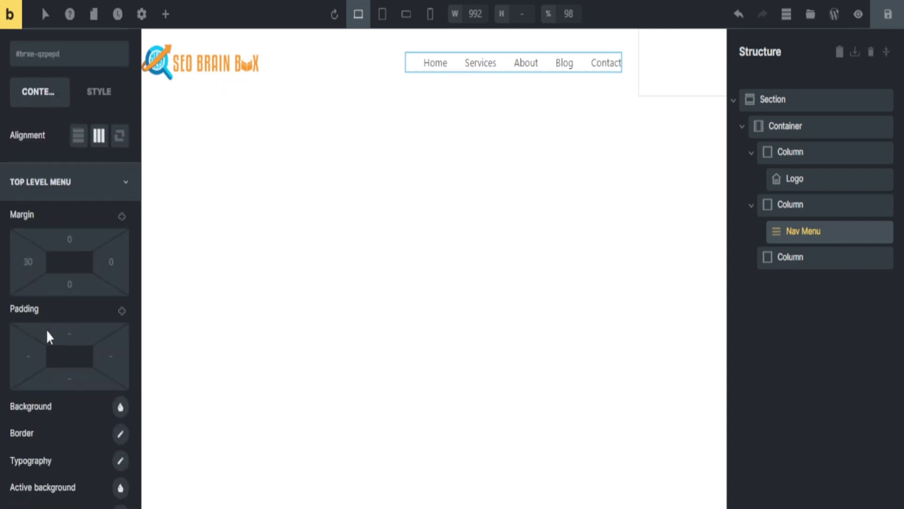
left_click(32, 273)
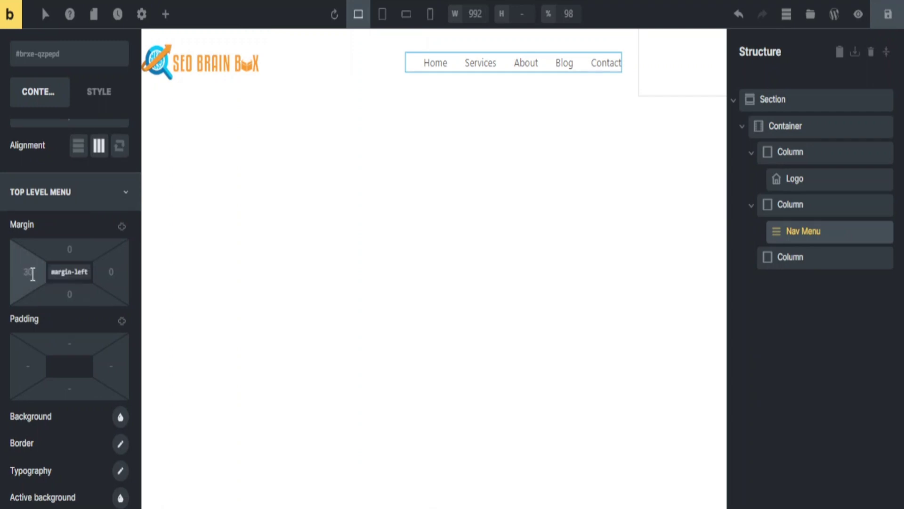
type("35")
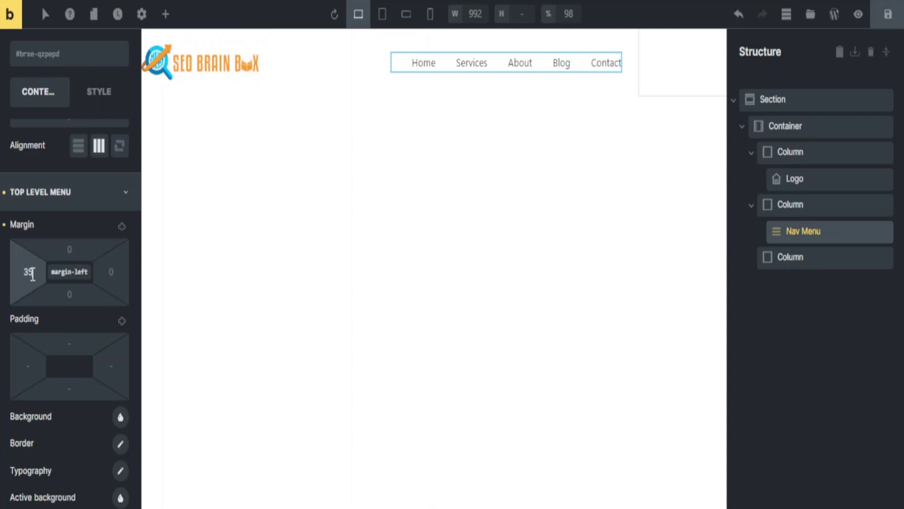
scroll(52, 329, "down", 3)
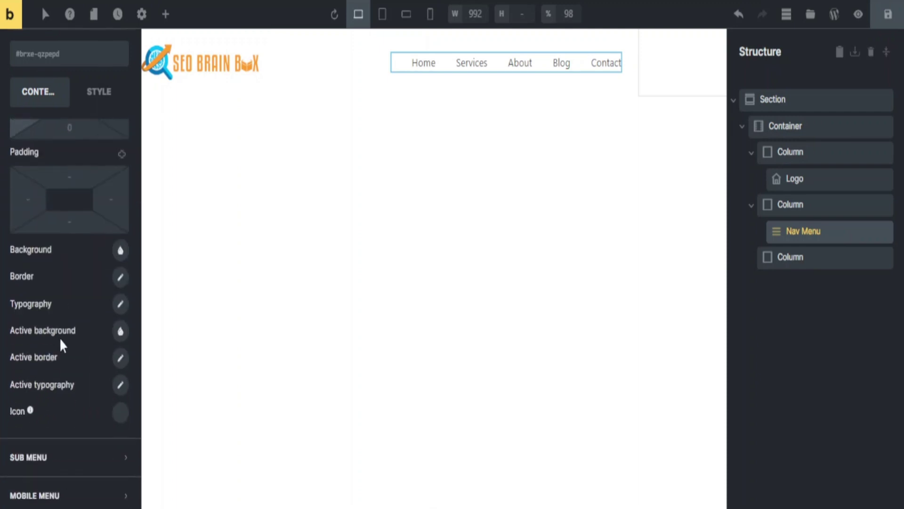
- Make the top-level menu link text black with font size 18
left_click(121, 304)
scroll(103, 346, "down", 3)
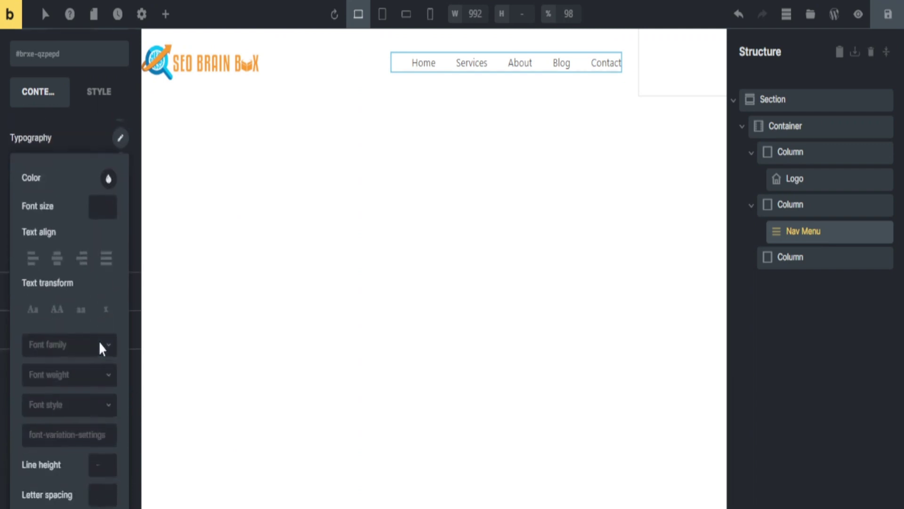
left_click(108, 178)
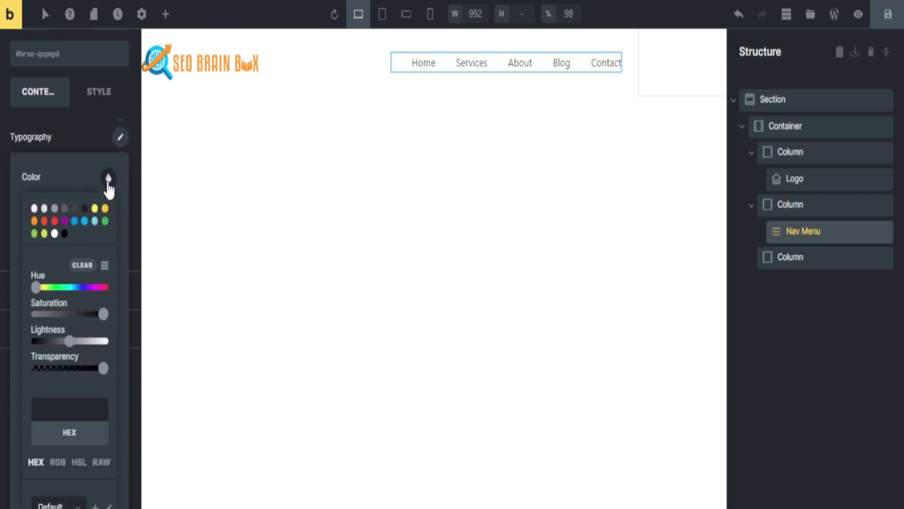
left_click(64, 234)
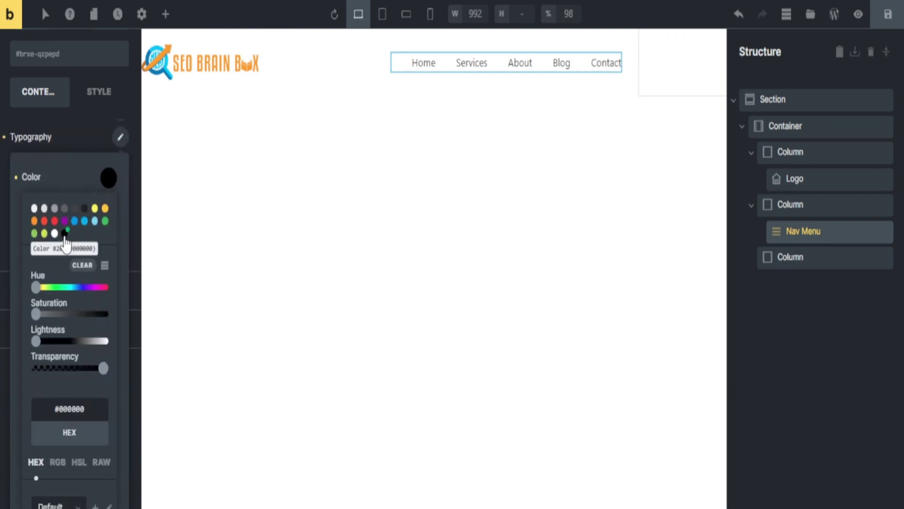
left_click(107, 178)
left_click(103, 206)
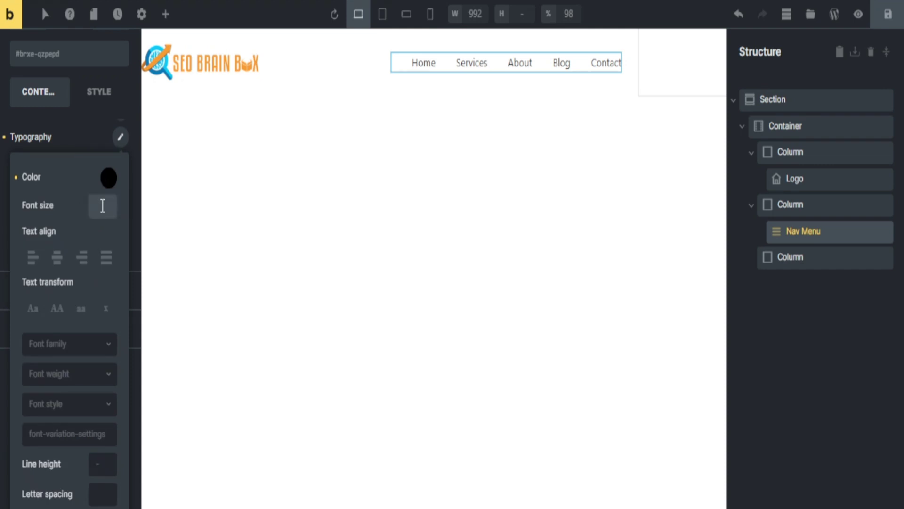
type("18")
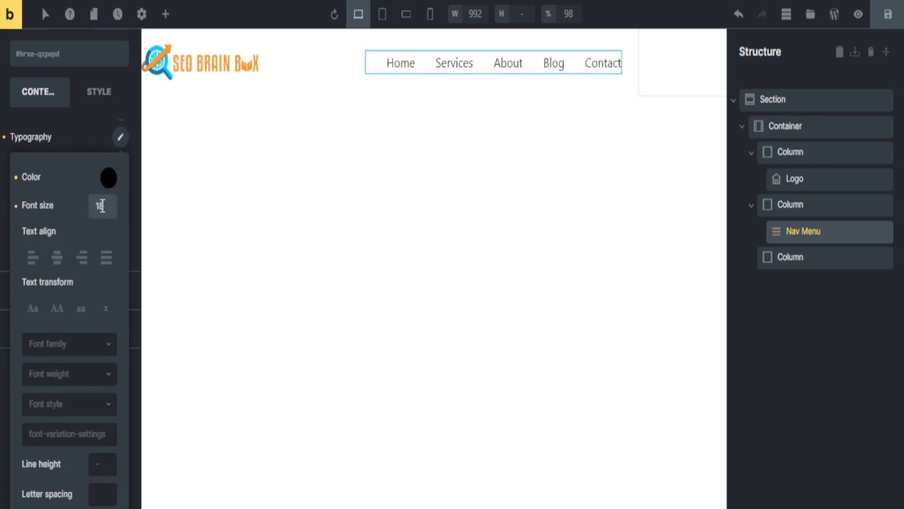
- Apply the Poppins font family to the menu links
left_click(84, 346)
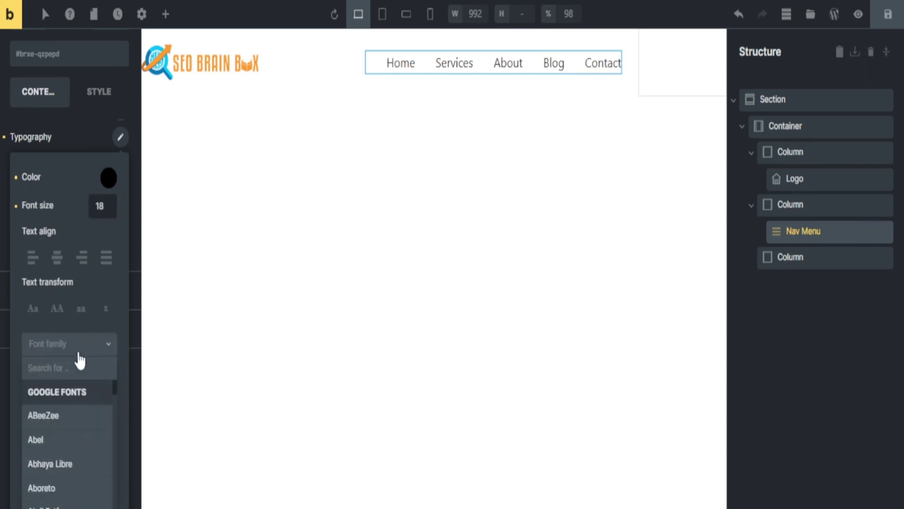
type("popp")
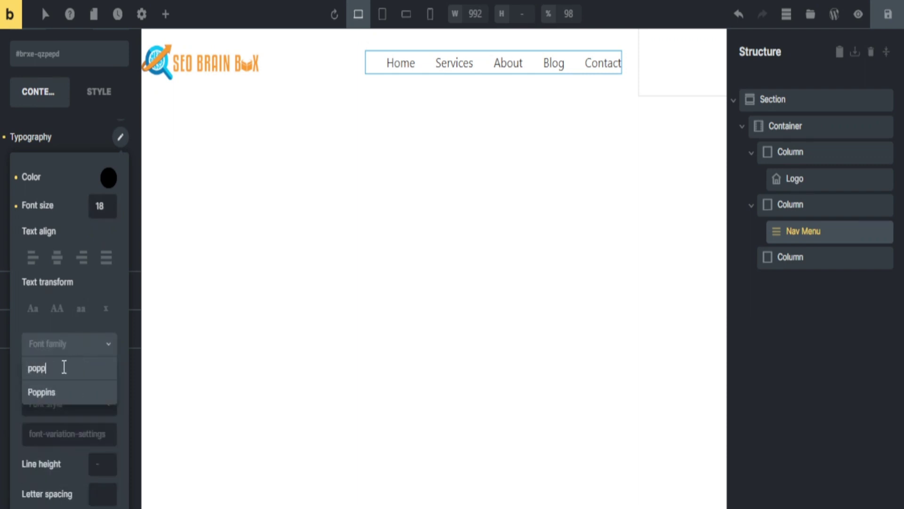
left_click(52, 396)
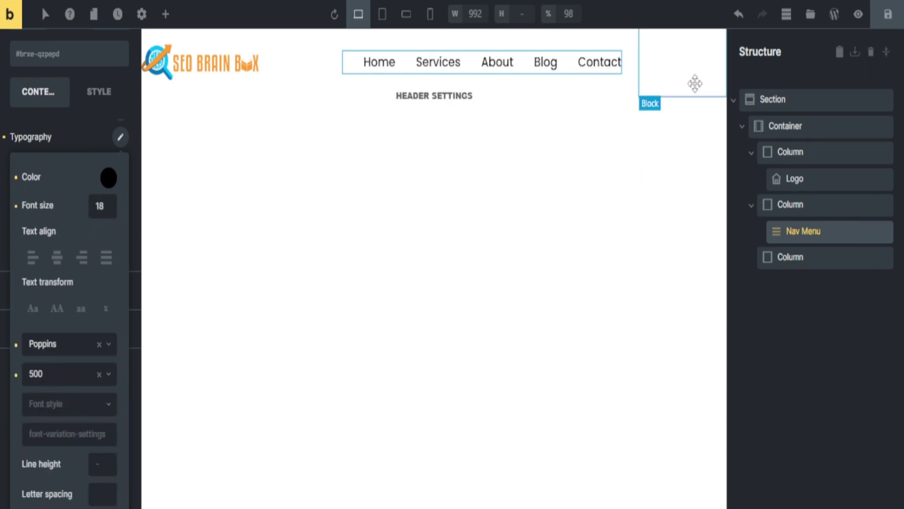
left_click(693, 68)
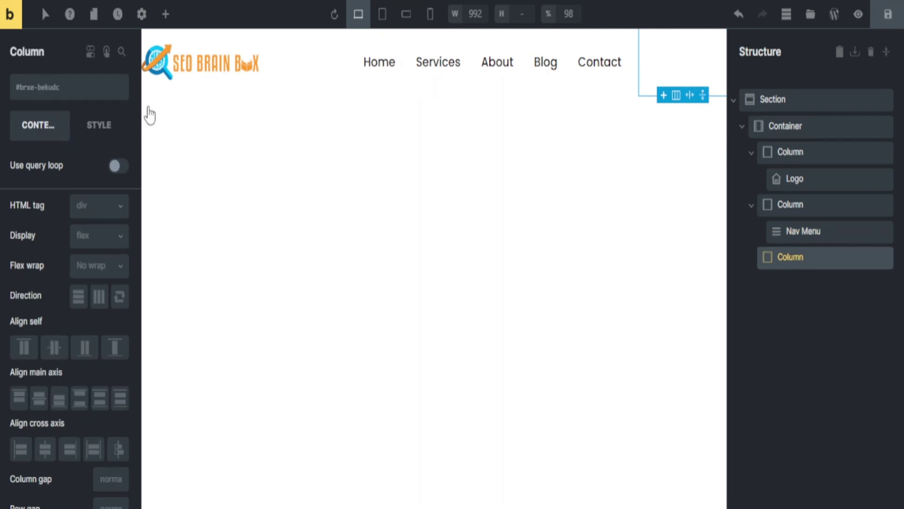
- Search Elements for 'button' and add a Button to the third header column
left_click(166, 15)
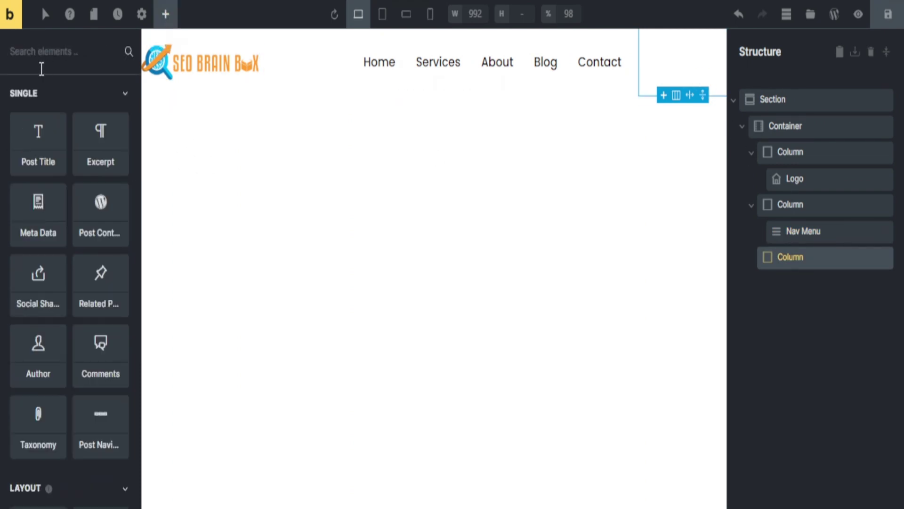
type("button")
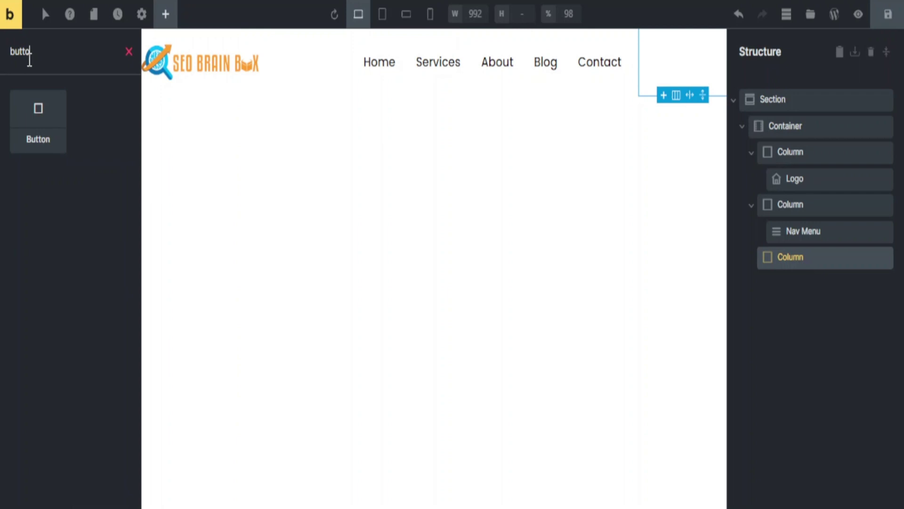
left_click(30, 120)
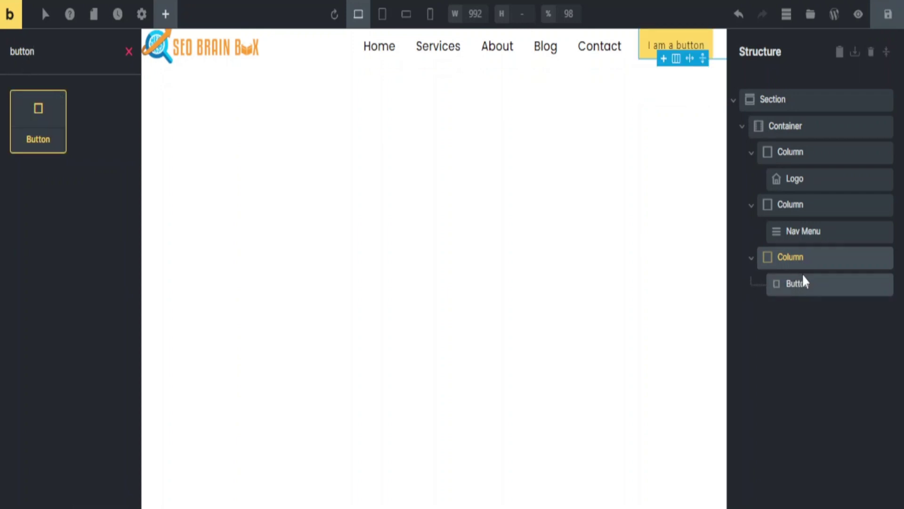
- Set the third column's Align self to Center and Align cross axis to End
left_click(804, 258)
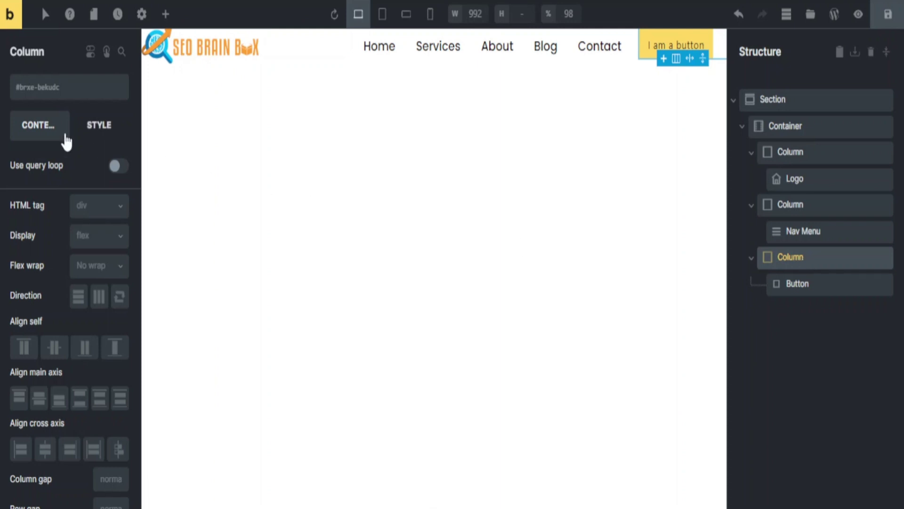
left_click(52, 351)
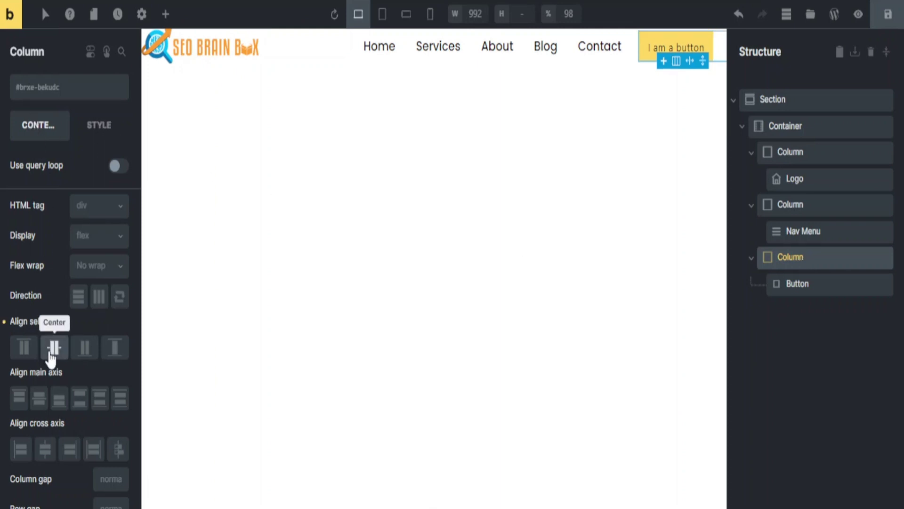
left_click(69, 449)
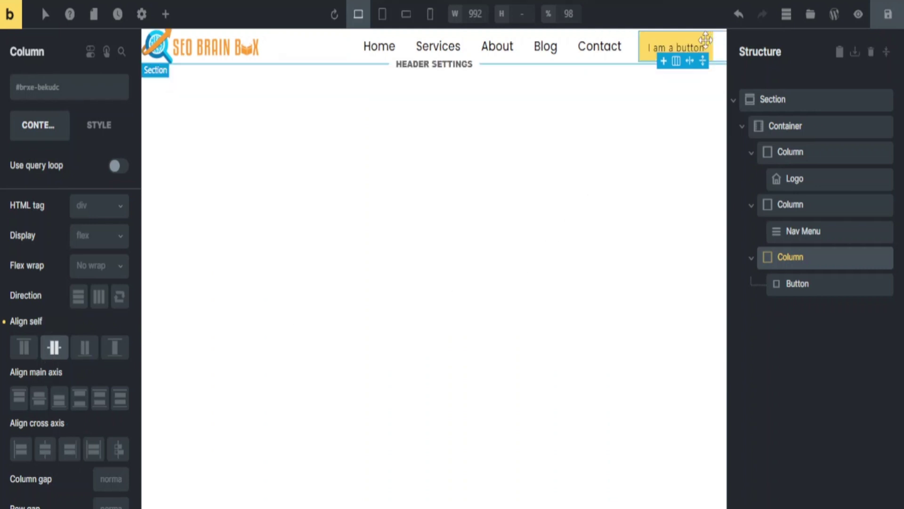
- Enable Circle on the button and change its label from 'I am a button' to 'Get Started'
left_click(691, 39)
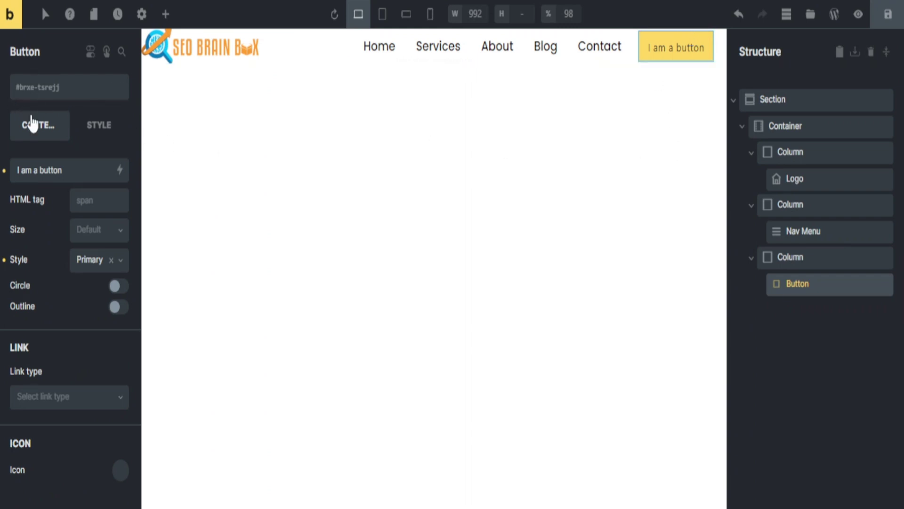
left_click(126, 296)
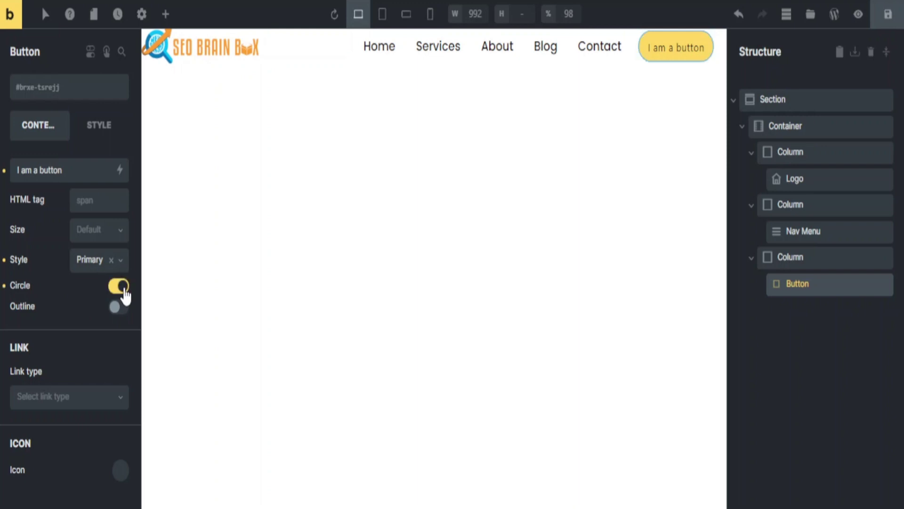
left_click(63, 169)
left_click_drag(63, 170, 16, 170)
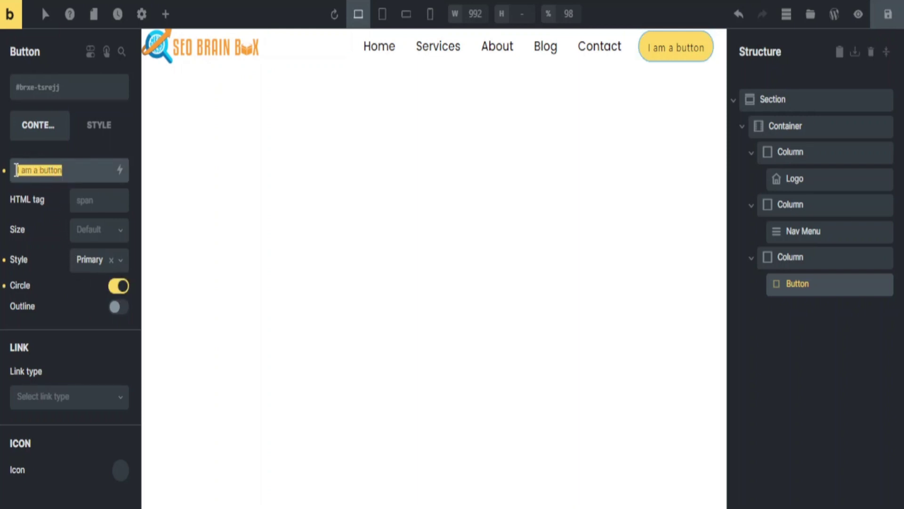
type("Get Started")
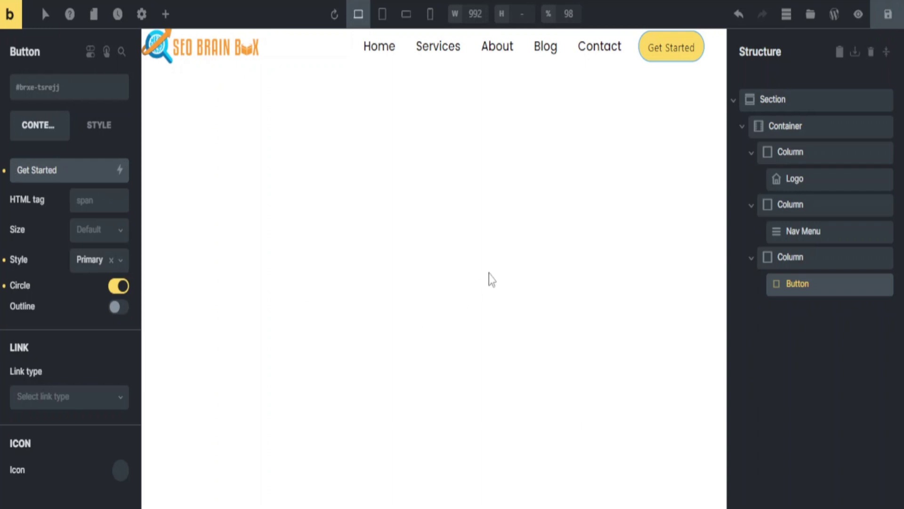
- Set the button's typography colour to black and font size to 16
left_click(94, 136)
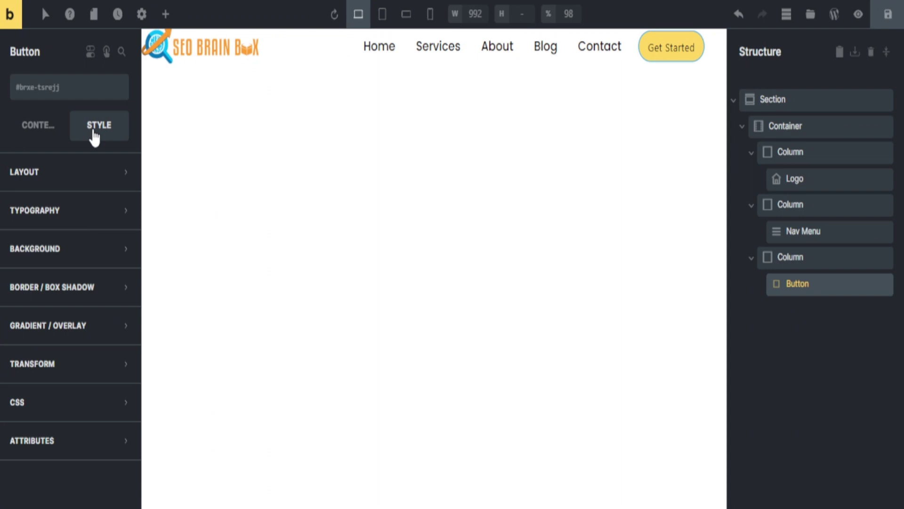
left_click(69, 210)
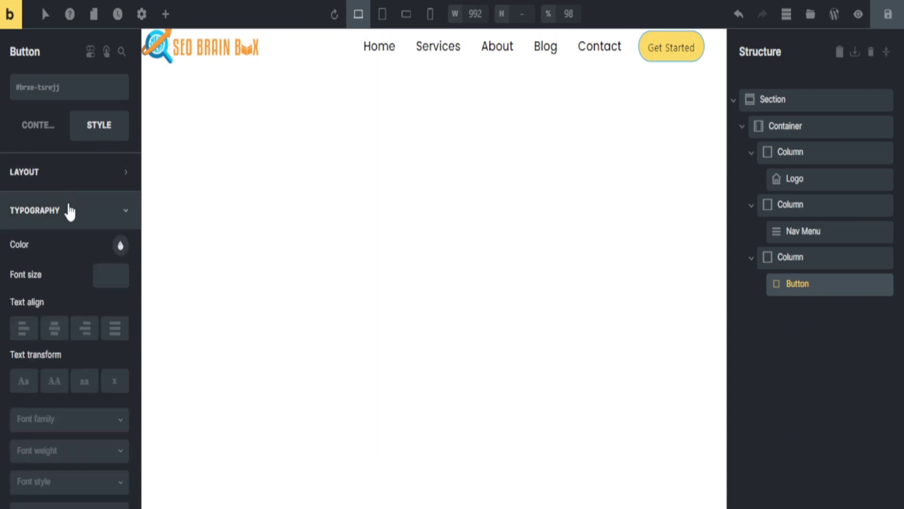
left_click(121, 249)
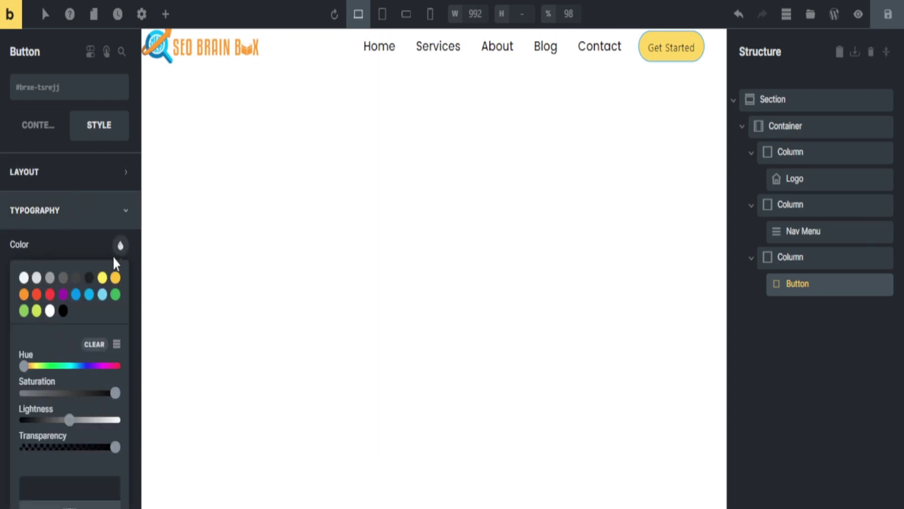
left_click(64, 311)
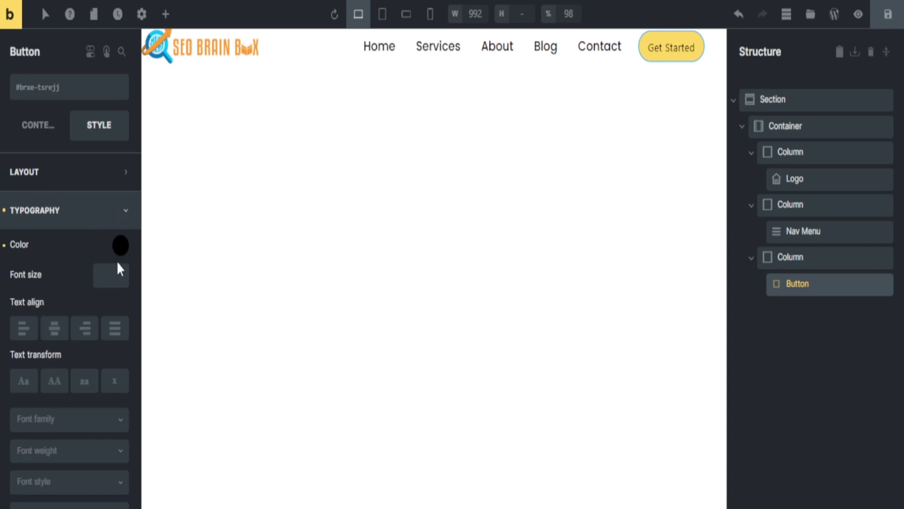
left_click(112, 274)
type("16")
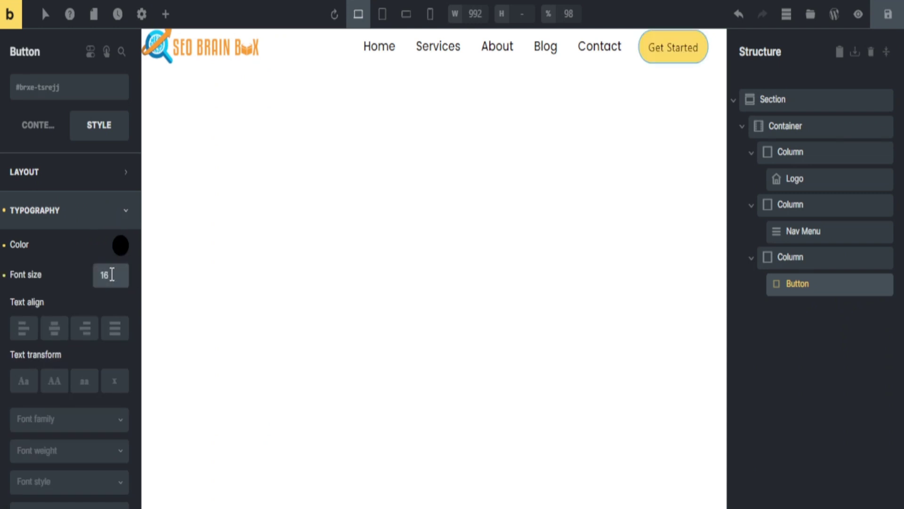
- Choose Poppins as the button font, then save and preview the header template
scroll(75, 424, "down", 3)
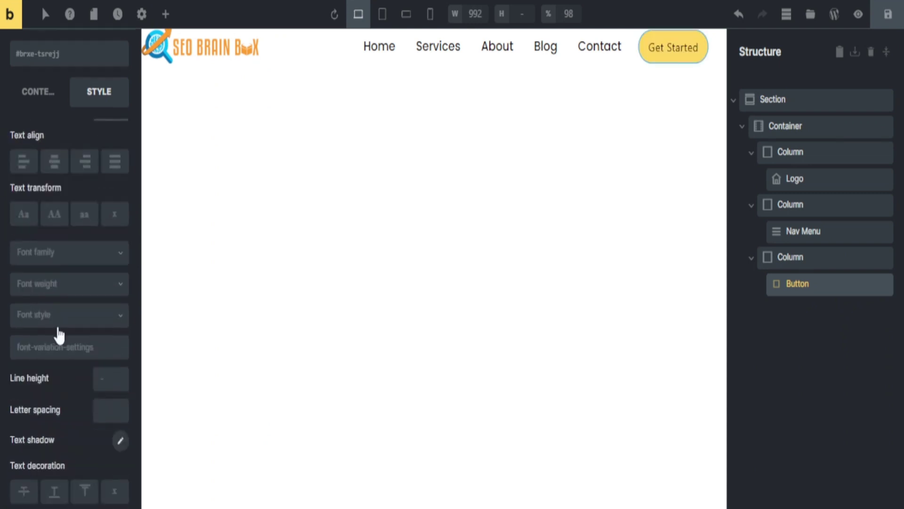
left_click(60, 254)
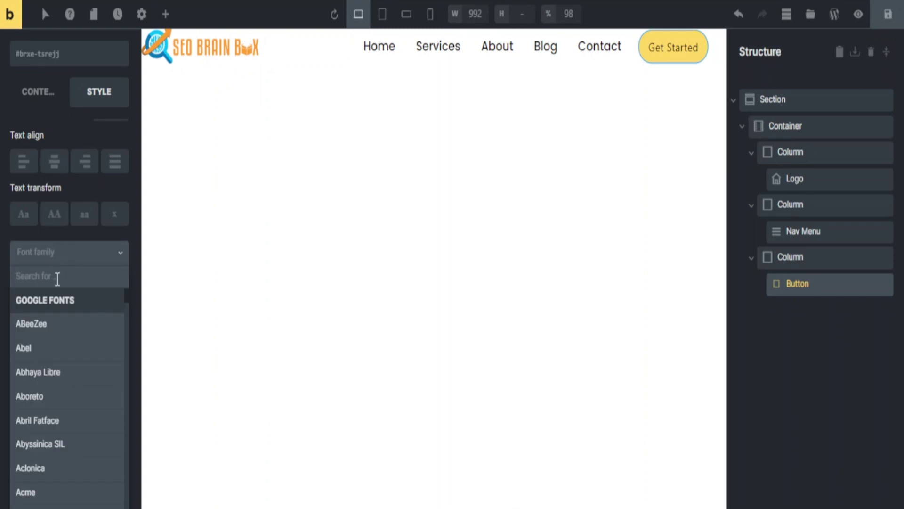
type("poppi")
left_click(36, 301)
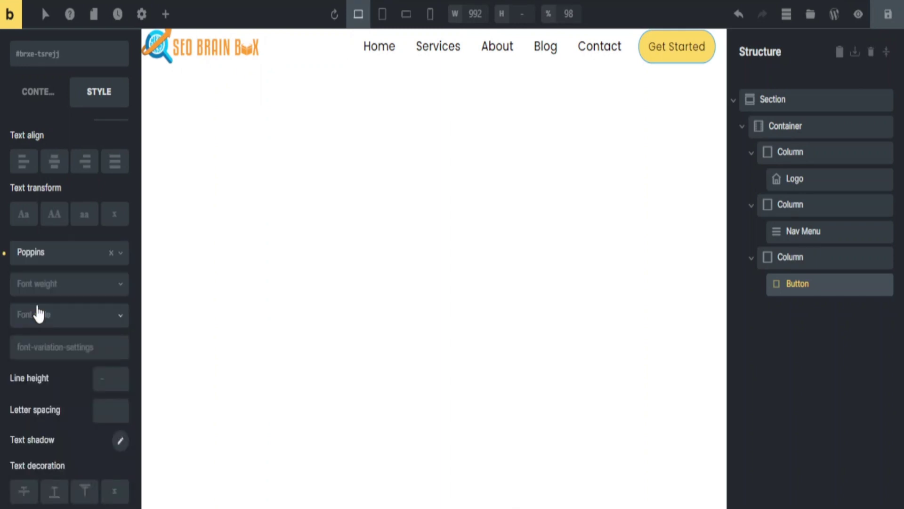
left_click(881, 23)
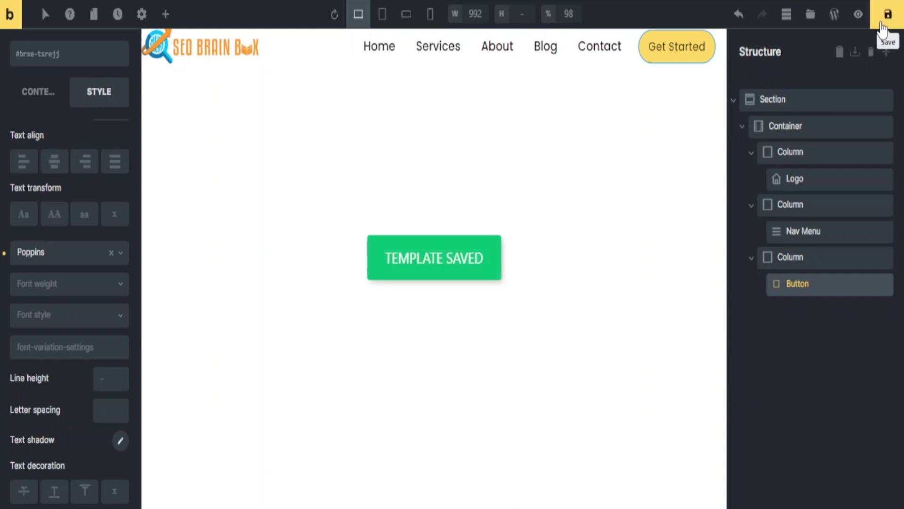
left_click(858, 15)
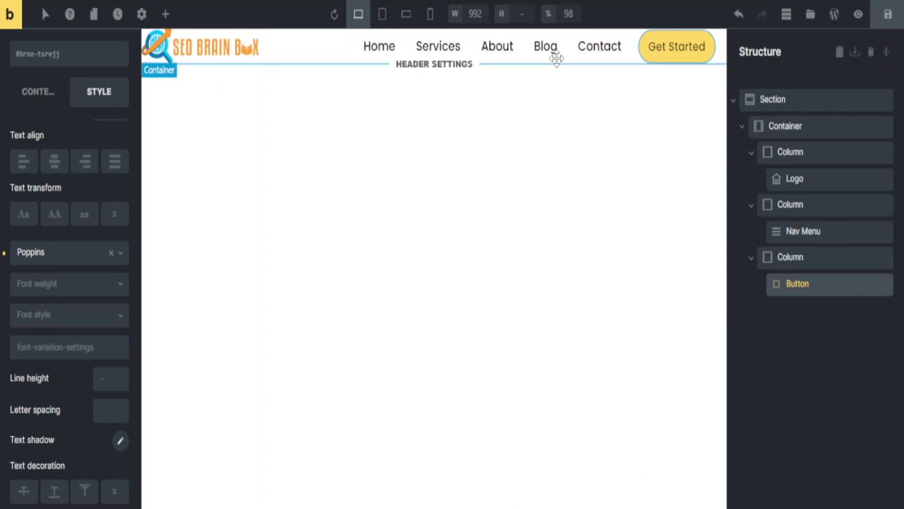
- Give the header section a box shadow with X 0, Y 4, blur 15, spread -5
left_click(795, 101)
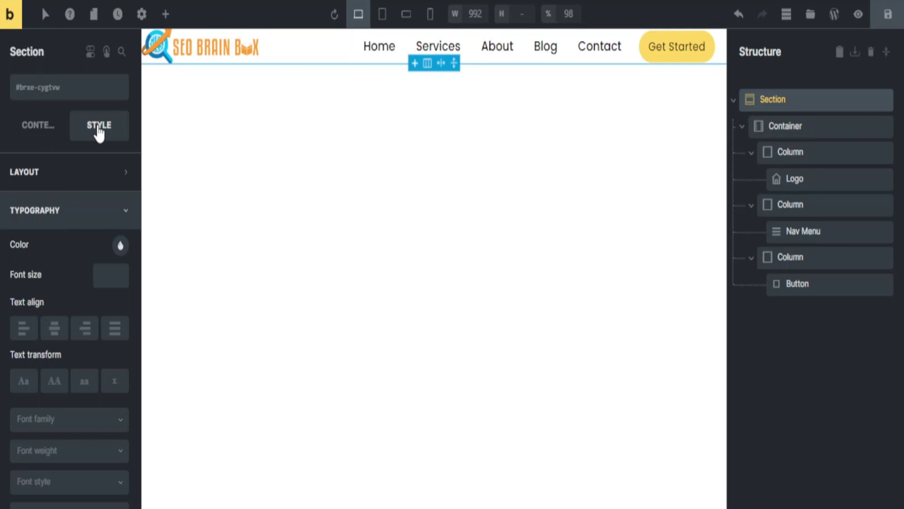
left_click(77, 211)
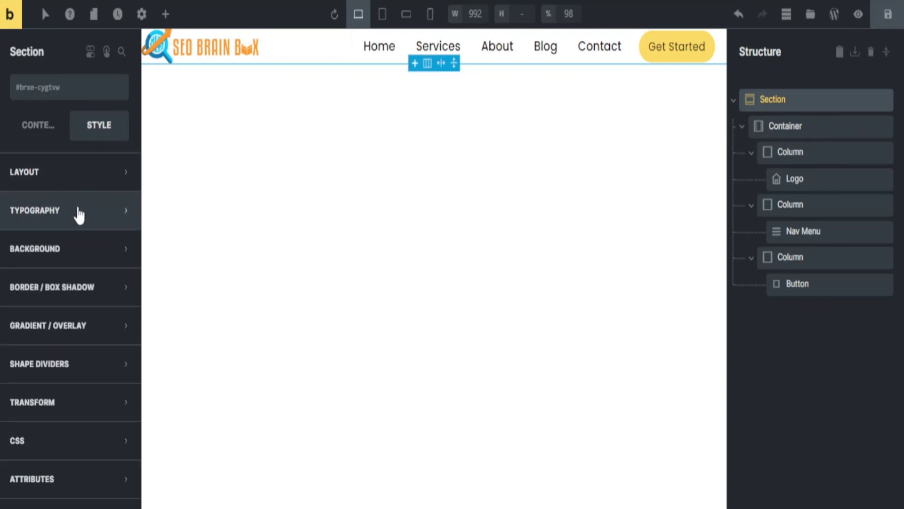
left_click(68, 296)
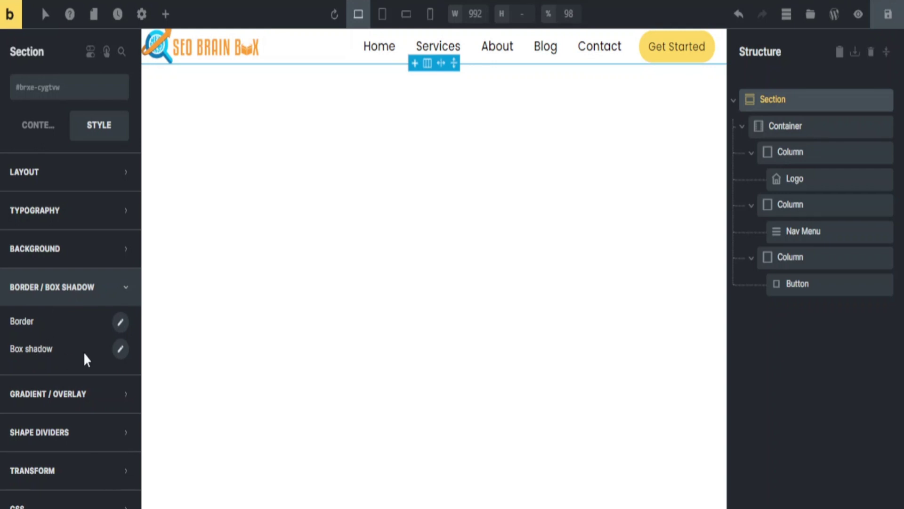
left_click(121, 349)
scroll(97, 358, "down", 1)
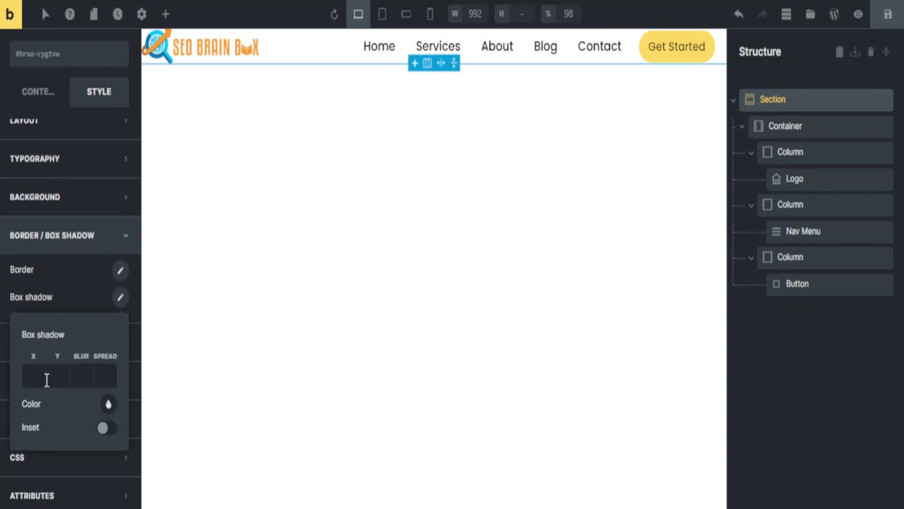
left_click(33, 376)
type("0")
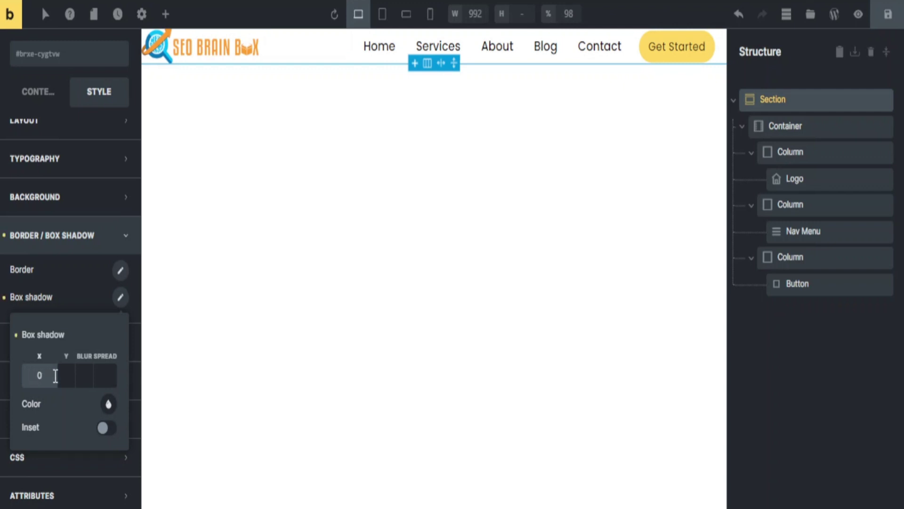
left_click(67, 375)
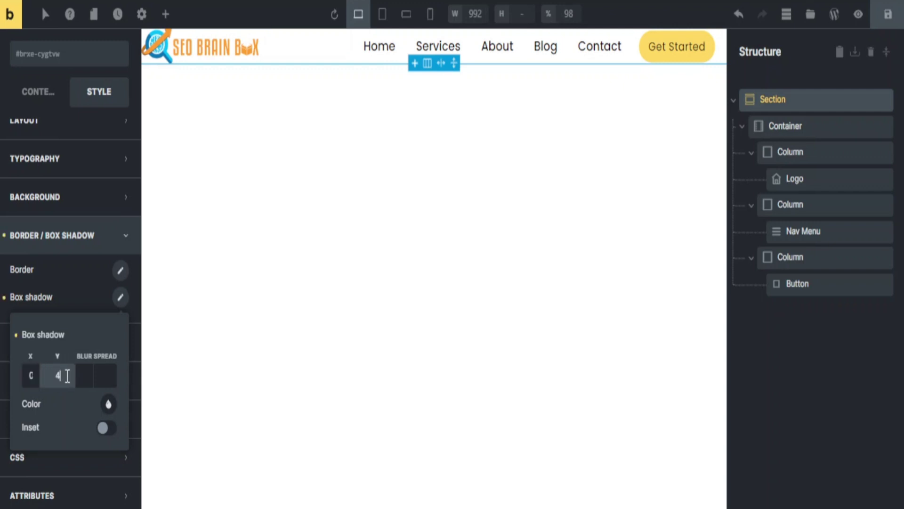
left_click(83, 373)
type("1")
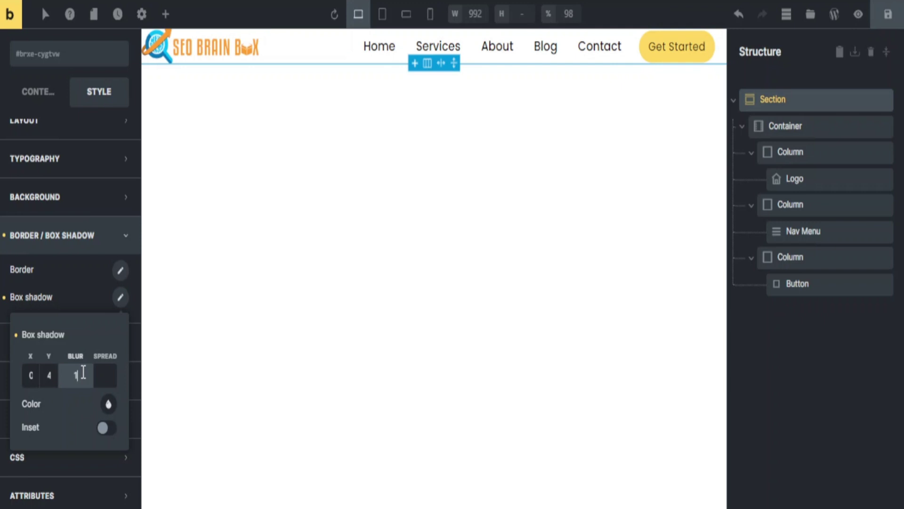
type("5")
left_click(105, 371)
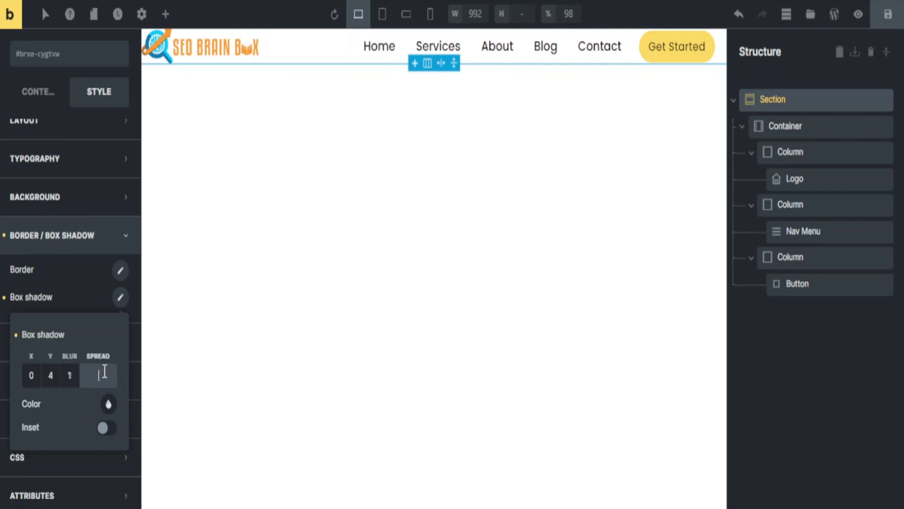
- Make the shadow colour black at 0.25 transparency and save the template
left_click(108, 404)
scroll(97, 404, "down", 5)
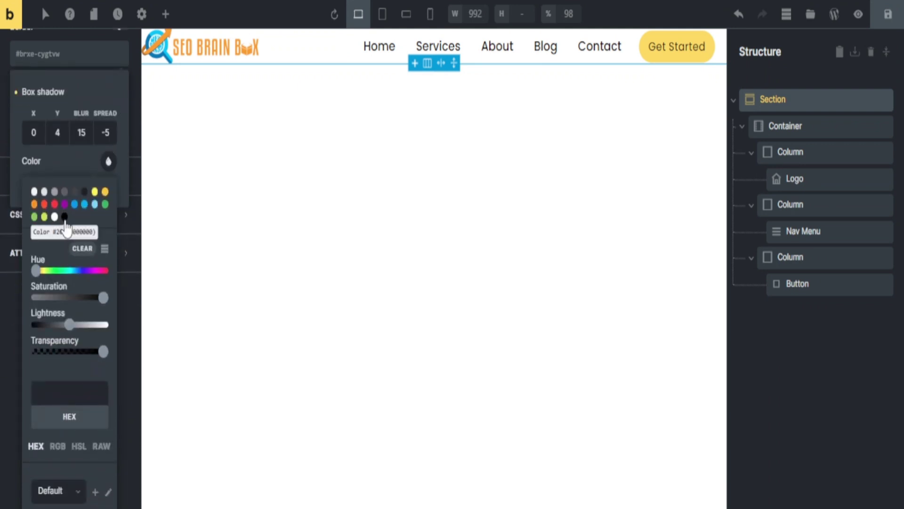
left_click(65, 218)
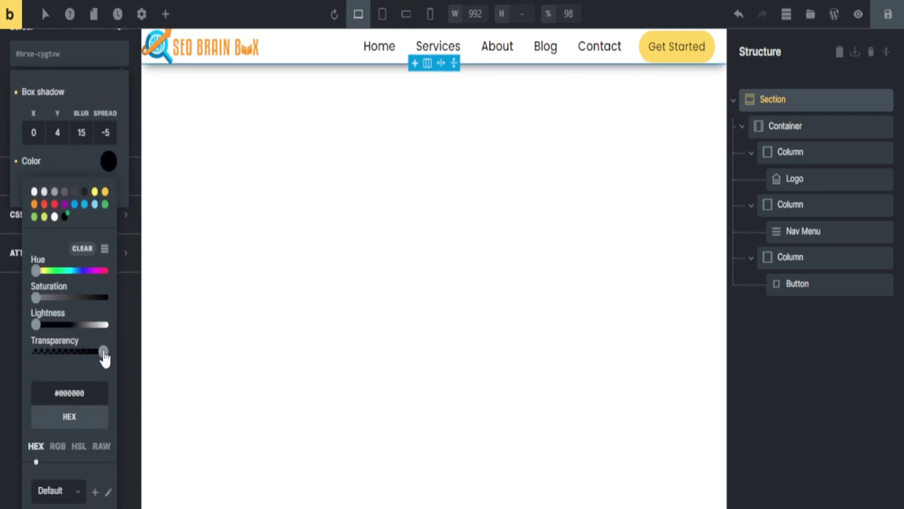
left_click_drag(105, 358, 54, 359)
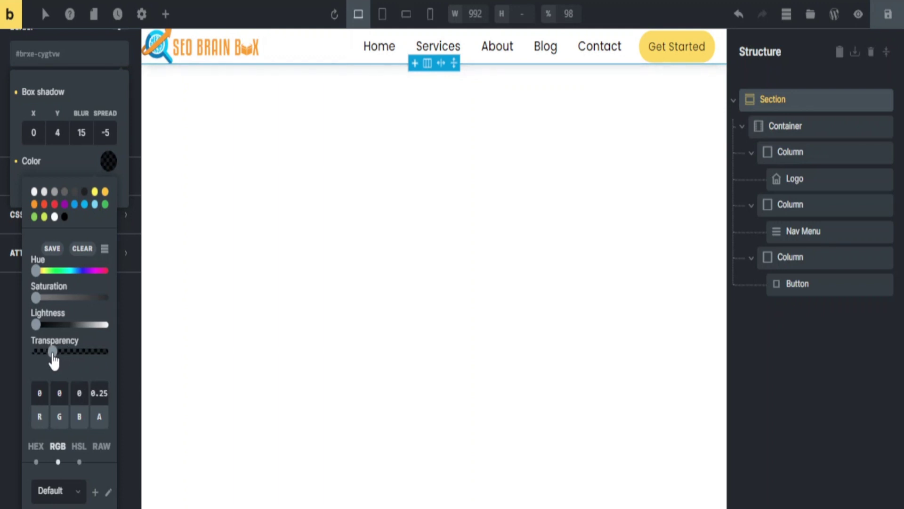
left_click(108, 167)
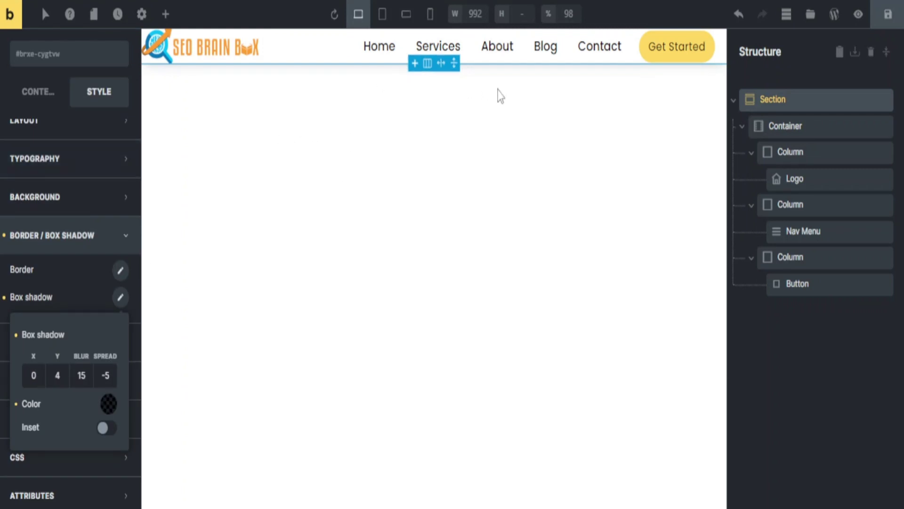
left_click(887, 15)
- Set the header section's top and bottom padding to 10 each
left_click(763, 99)
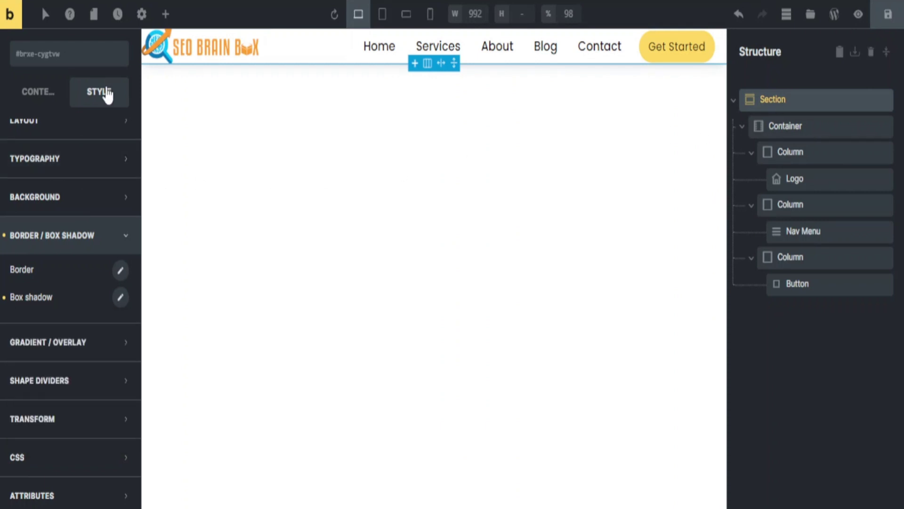
scroll(40, 231, "up", 2)
left_click(65, 181)
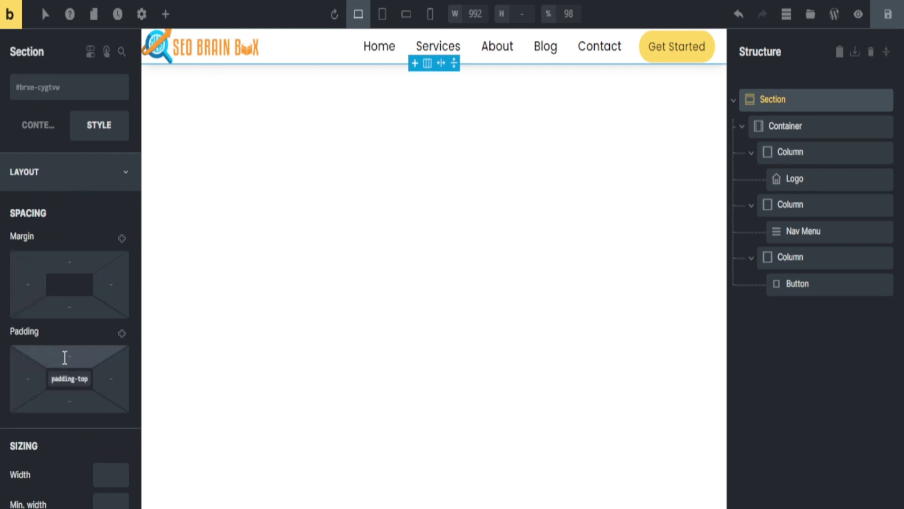
type("10")
left_click(66, 400)
type("10")
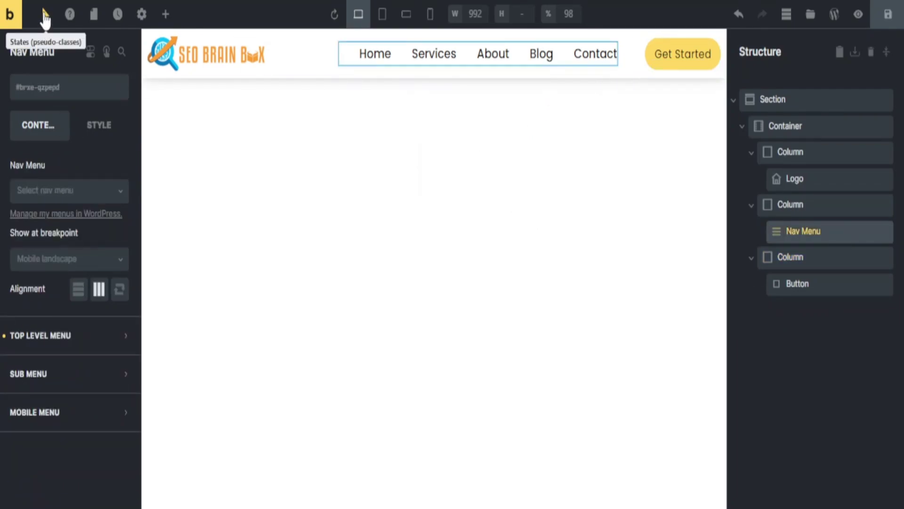
- In the Nav Menu's :hover state, set the top-level link colour to orange #ff9800
left_click(45, 18)
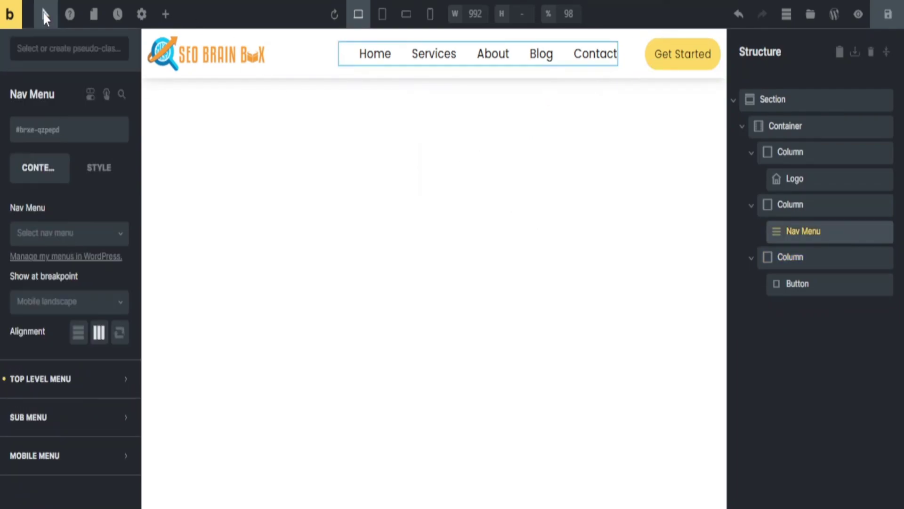
left_click(69, 48)
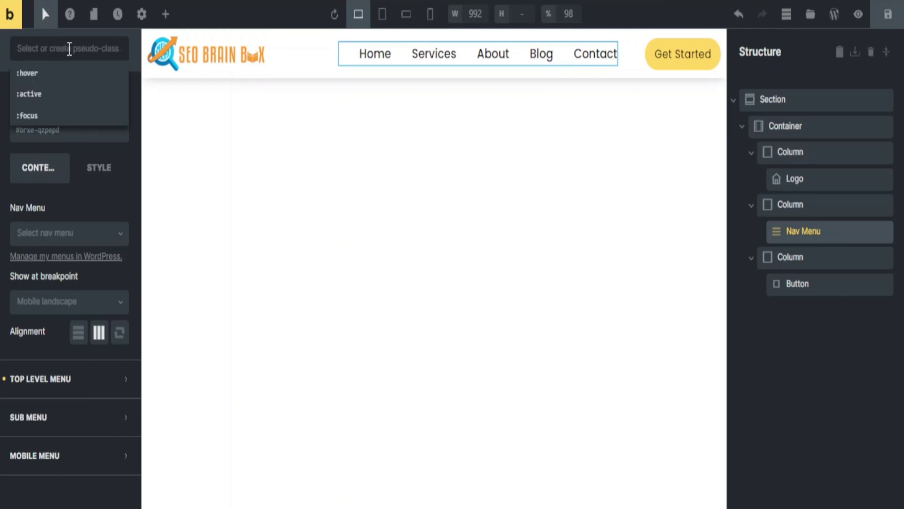
left_click(34, 84)
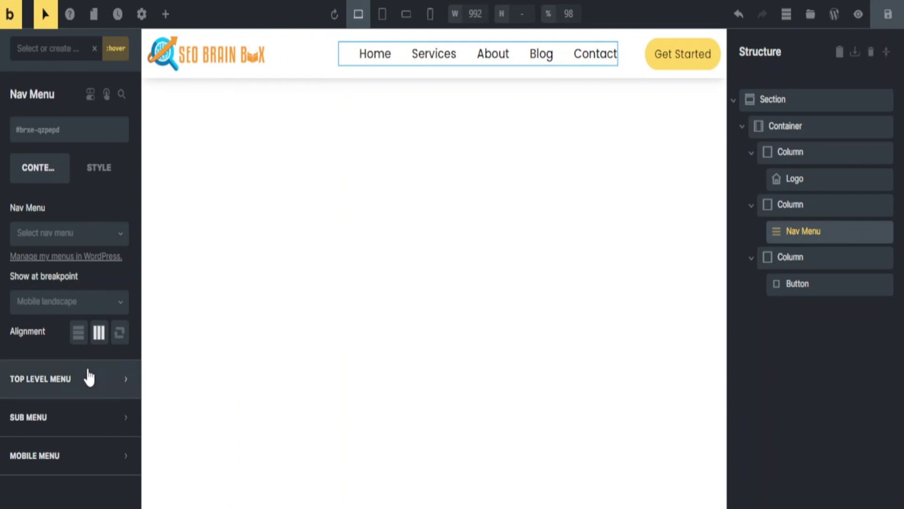
left_click(29, 384)
scroll(40, 368, "down", 10)
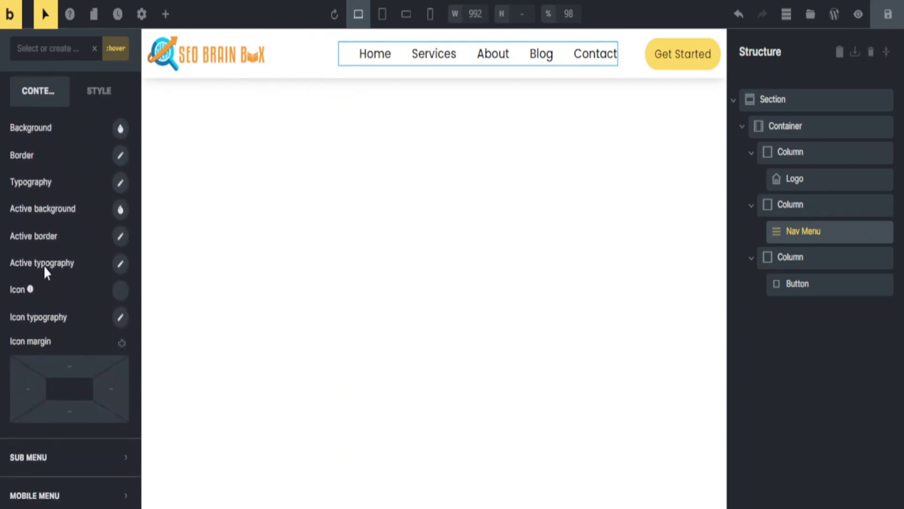
left_click(121, 184)
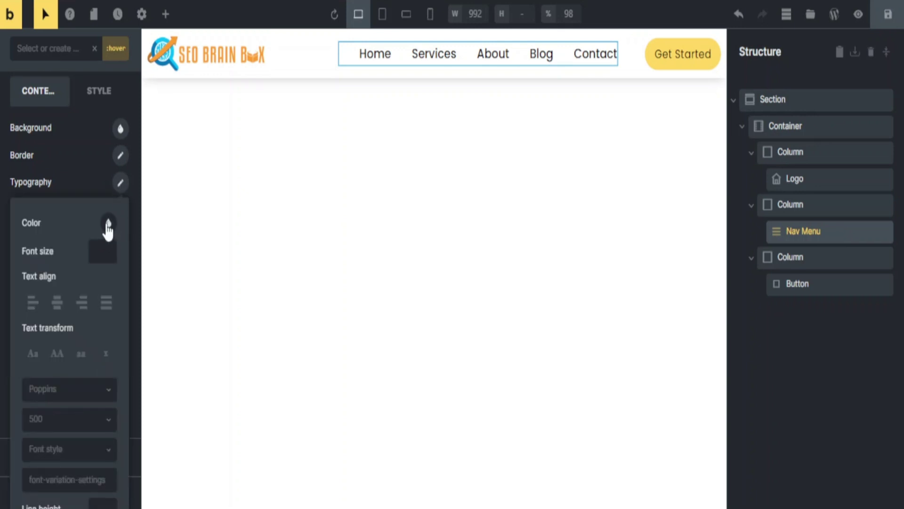
left_click(108, 224)
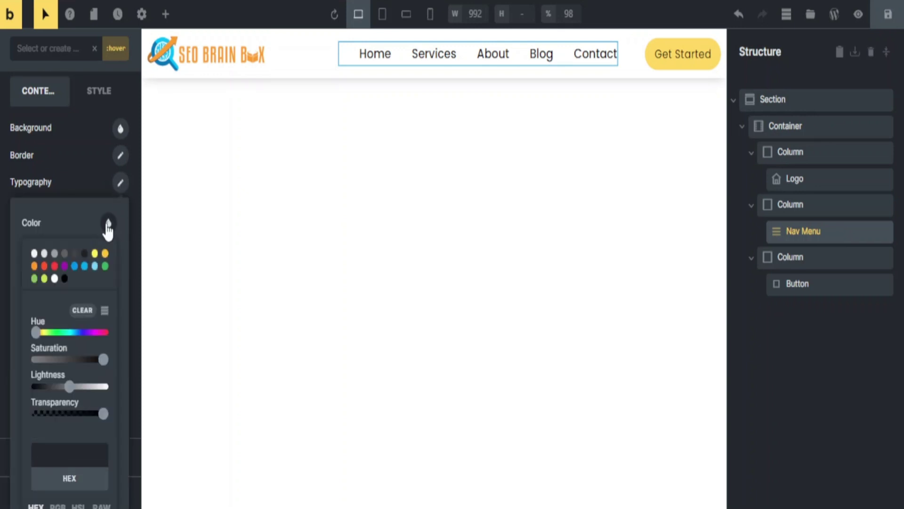
left_click(34, 266)
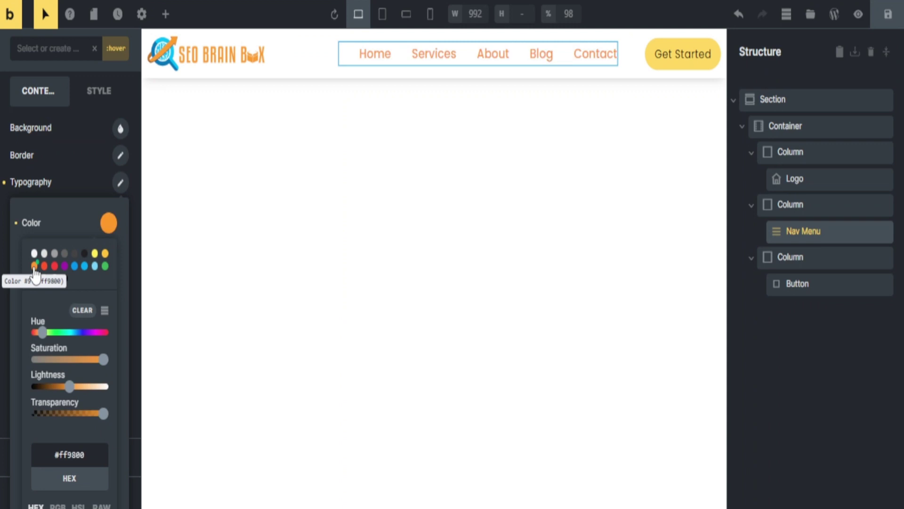
left_click(109, 225)
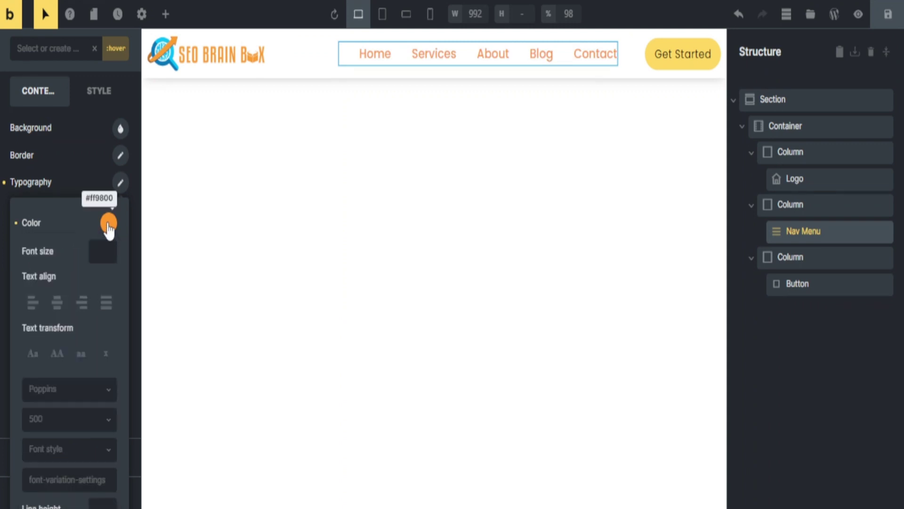
left_click(120, 183)
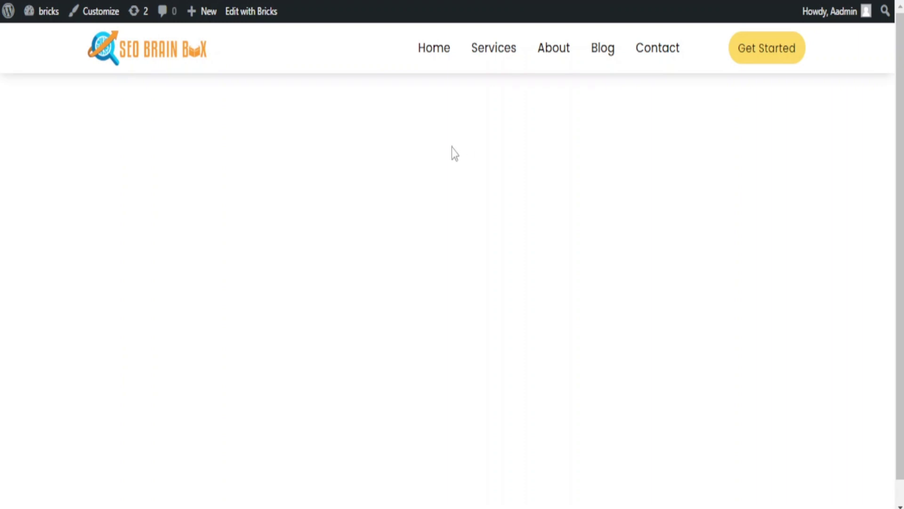
- Bring up Chrome's context menu over the live header page
right_click(417, 117)
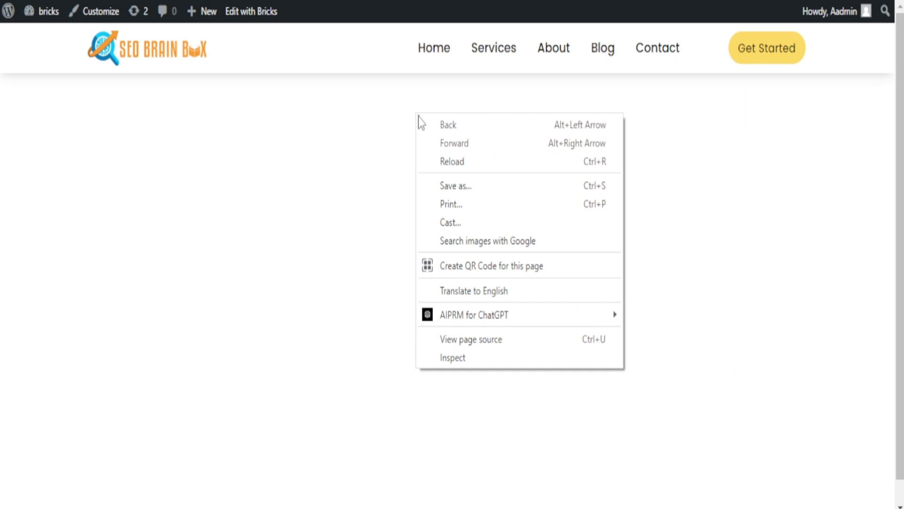
- Preview the header in Chrome device mode, switching from iPad Pro to the iPad (768×1024) preset
left_click(449, 358)
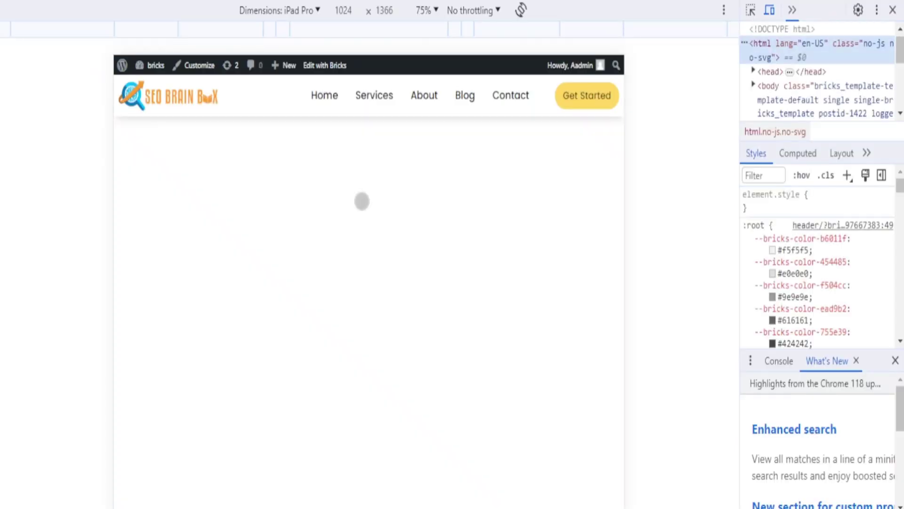
left_click(292, 11)
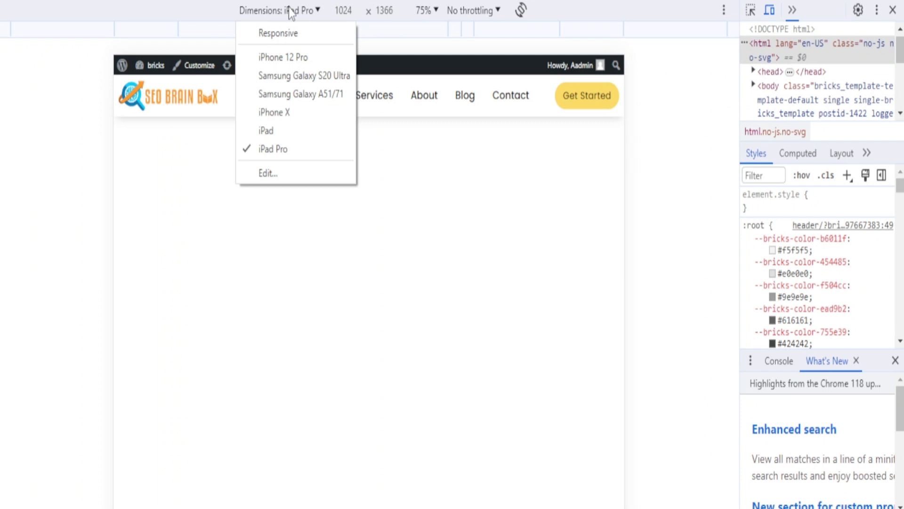
left_click(279, 153)
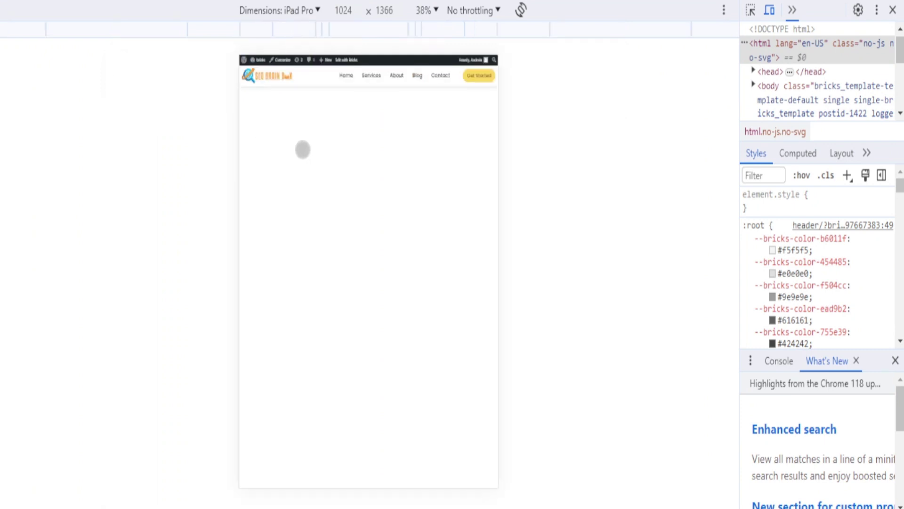
left_click(425, 10)
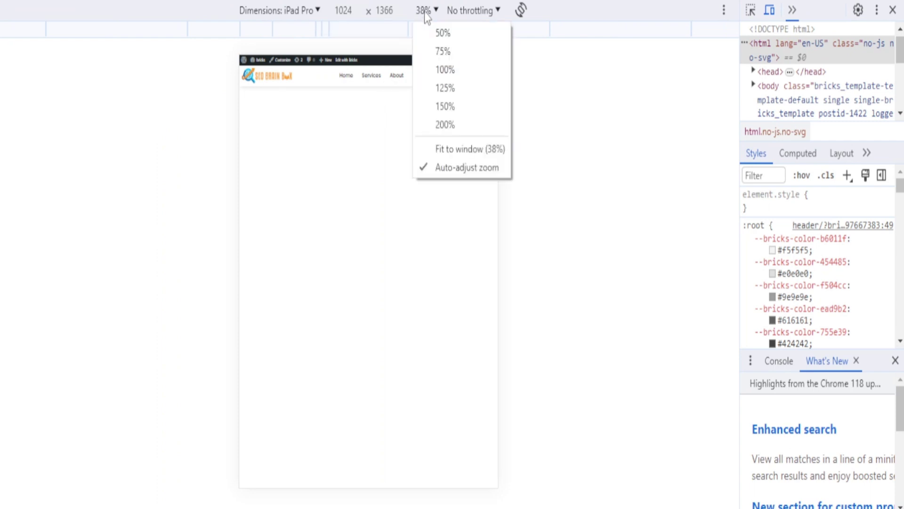
left_click(440, 57)
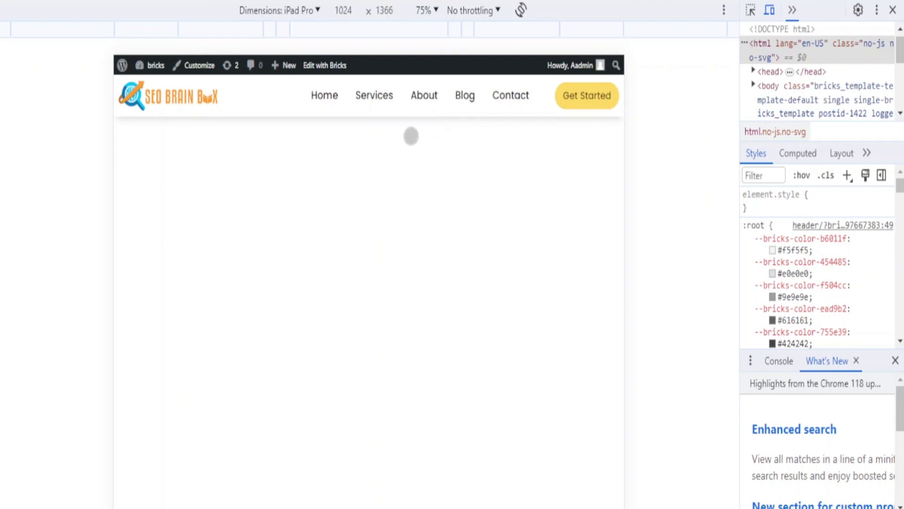
left_click(289, 11)
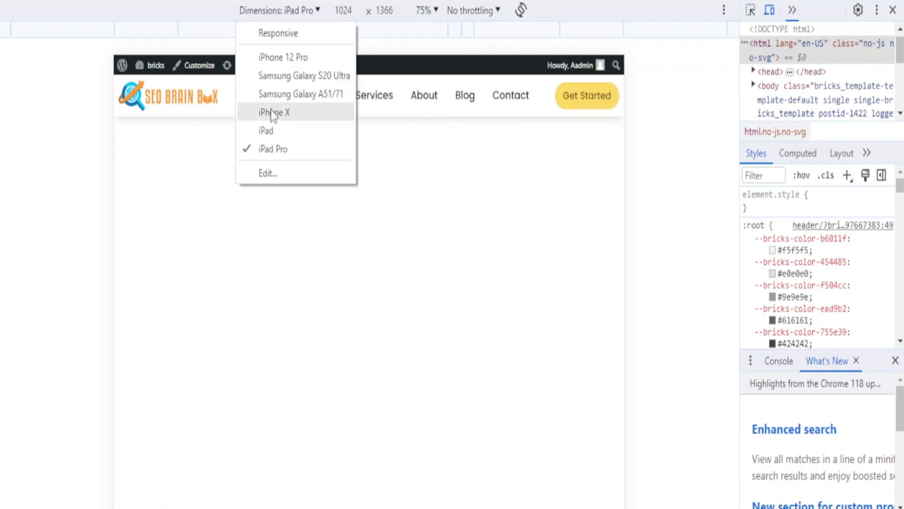
left_click(273, 131)
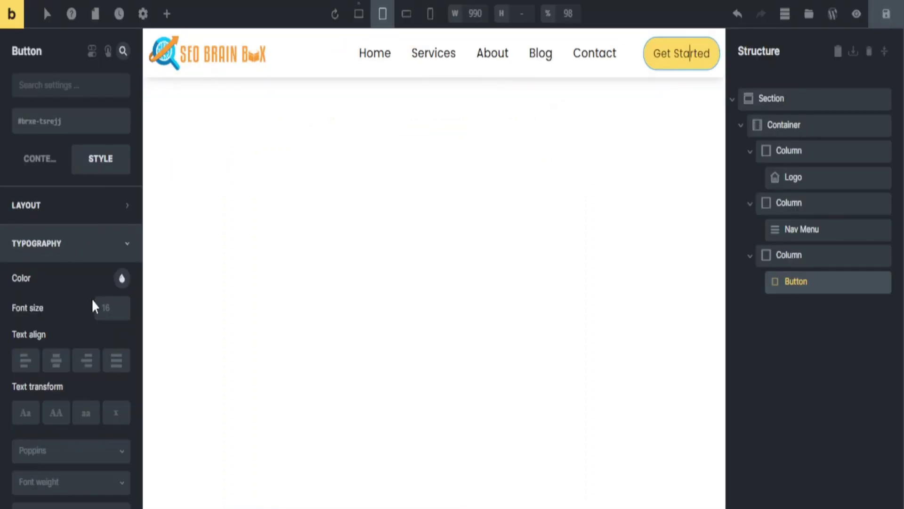
- Set the Get Started button's font size to 14 and save
left_click(114, 308)
type("14")
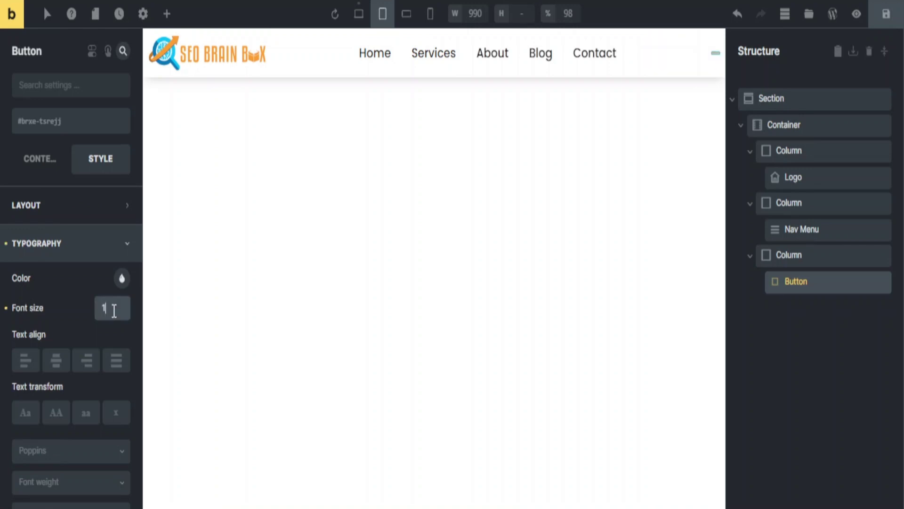
left_click(886, 14)
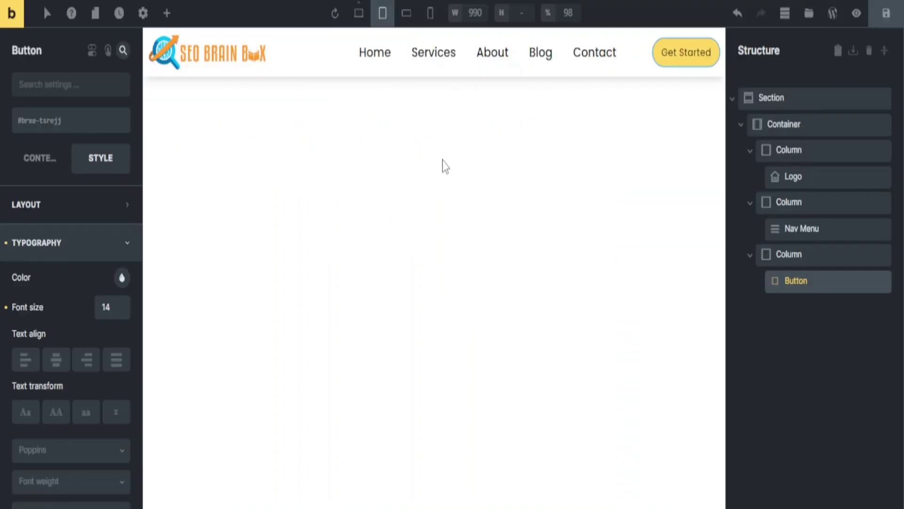
- Give the nav menu column Order 3 so it follows the button, and save
left_click(813, 202)
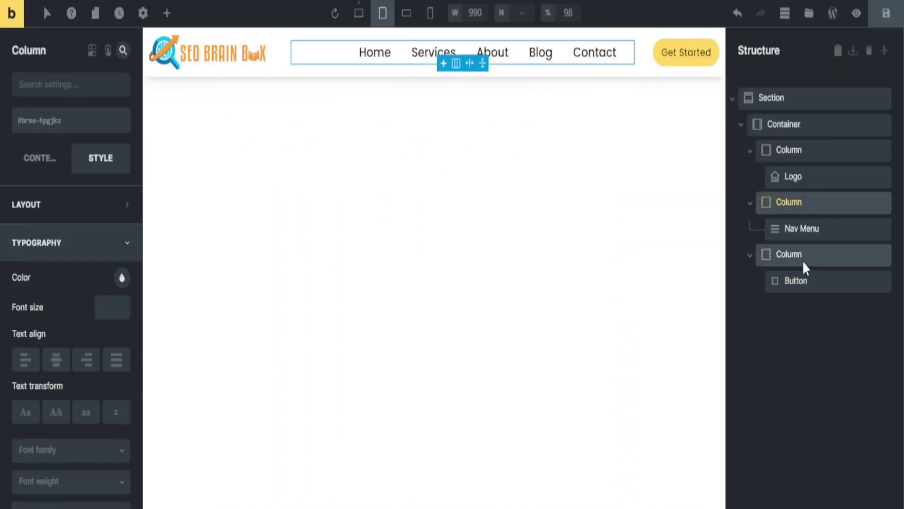
left_click(802, 261)
left_click(791, 202)
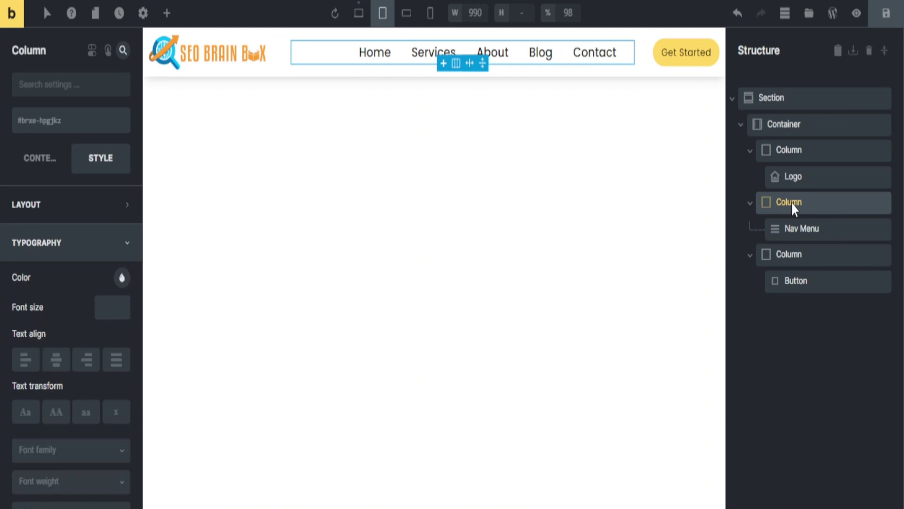
left_click(71, 83)
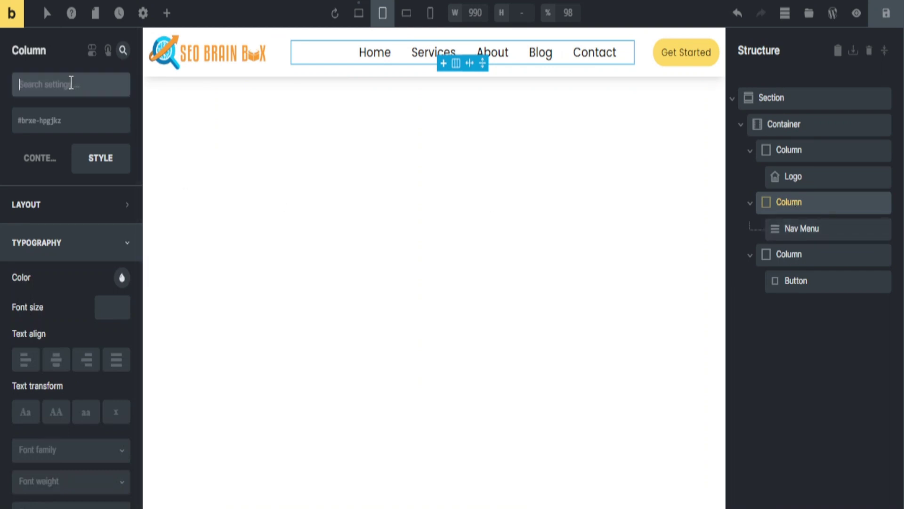
type("order")
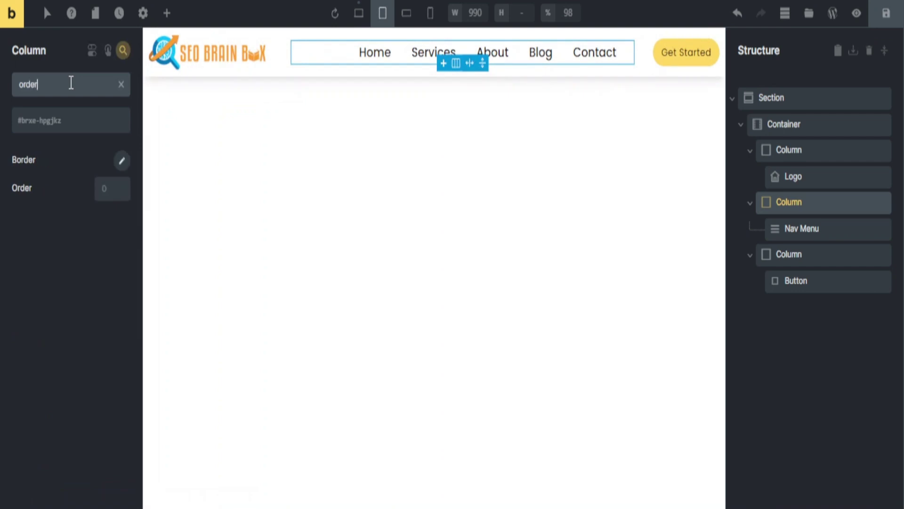
left_click(112, 187)
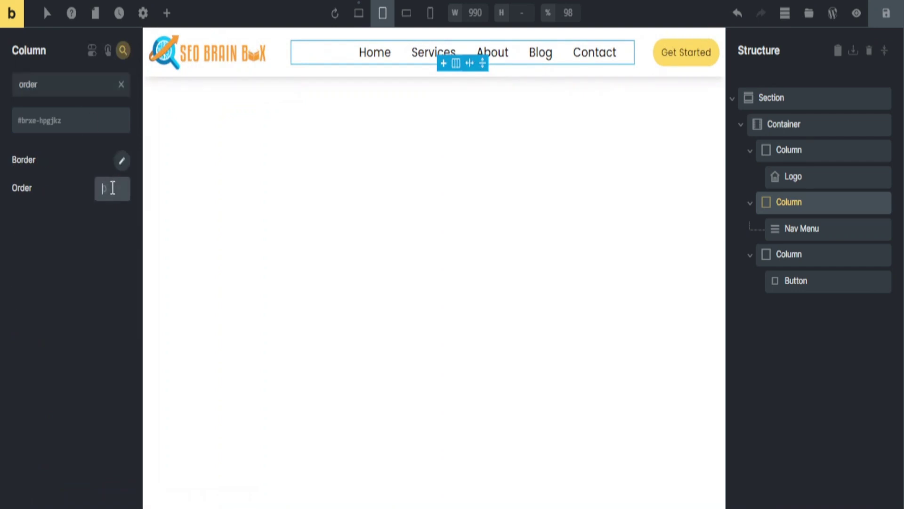
type("3")
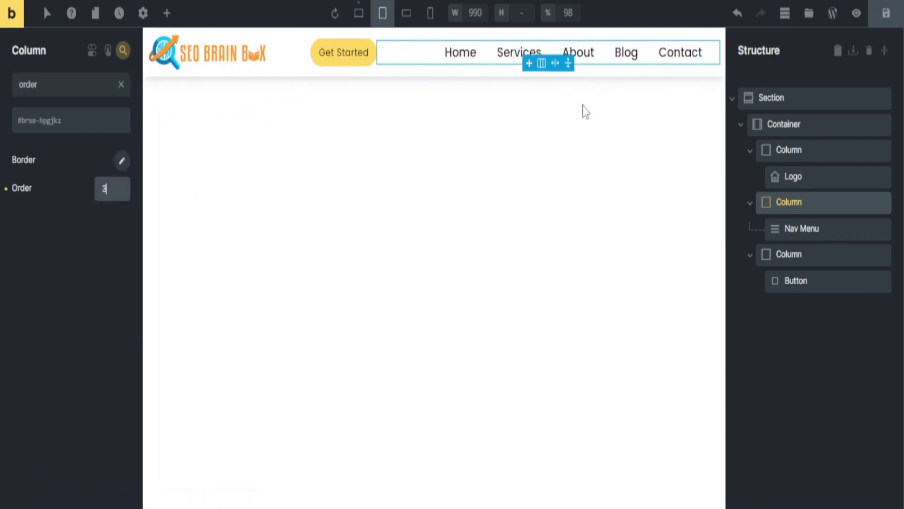
mouse_move(401, 82)
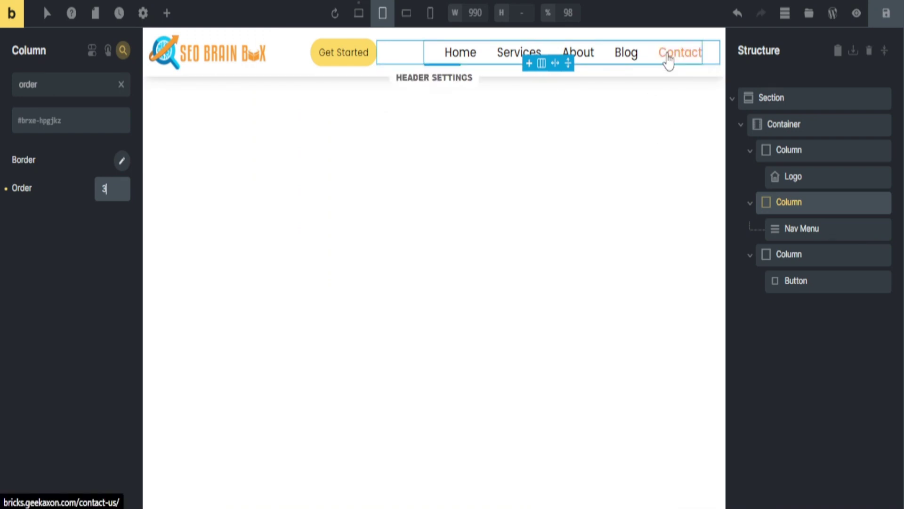
left_click(886, 13)
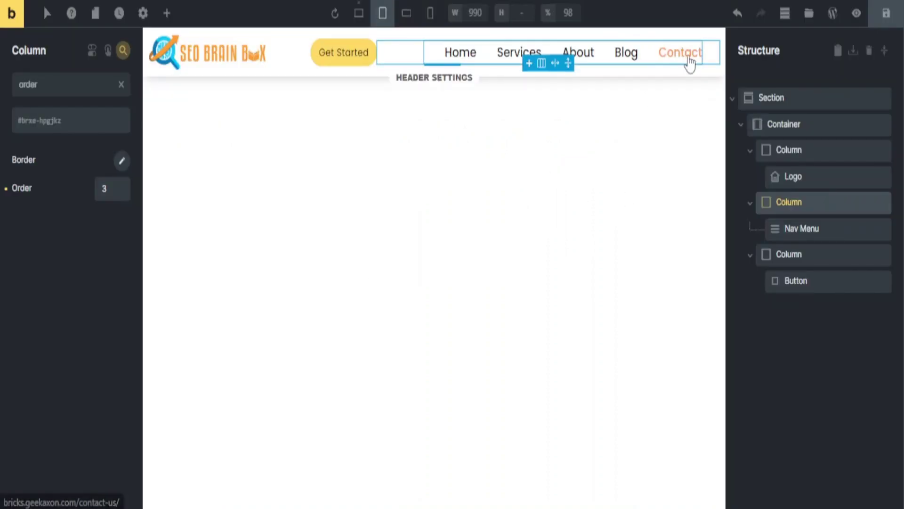
- Set the Nav Menu's mobile menu to show at the Tablet portrait breakpoint
left_click(804, 230)
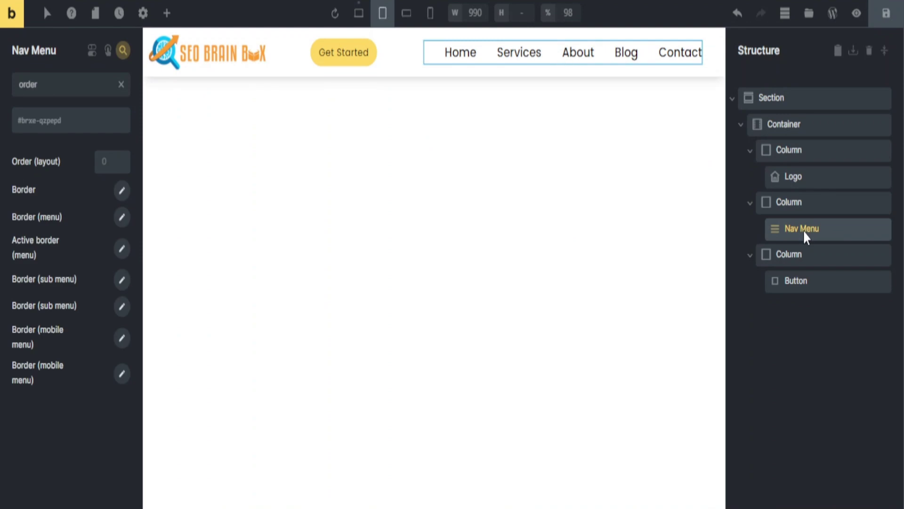
left_click(122, 85)
left_click(29, 159)
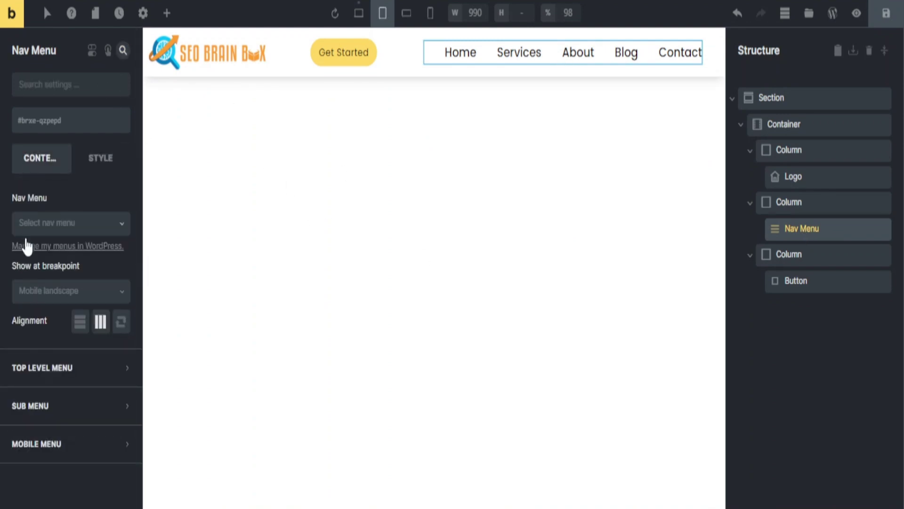
left_click(55, 292)
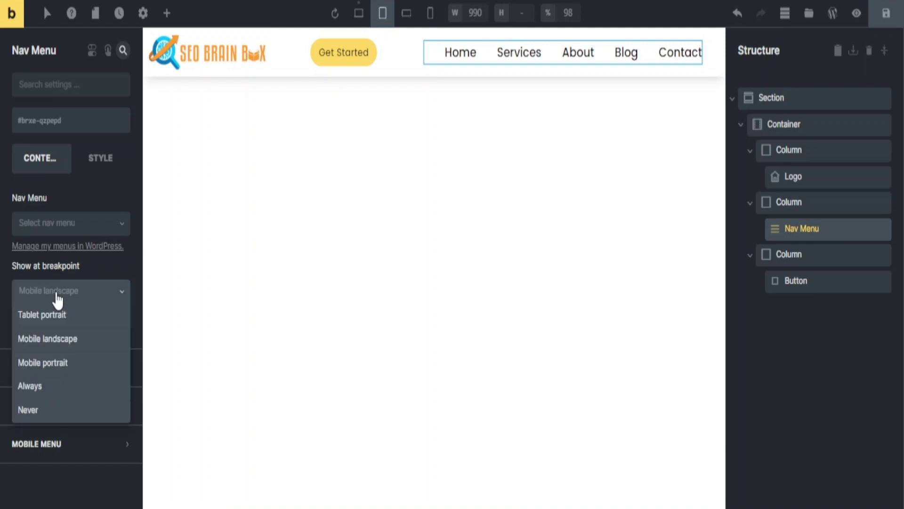
left_click(50, 315)
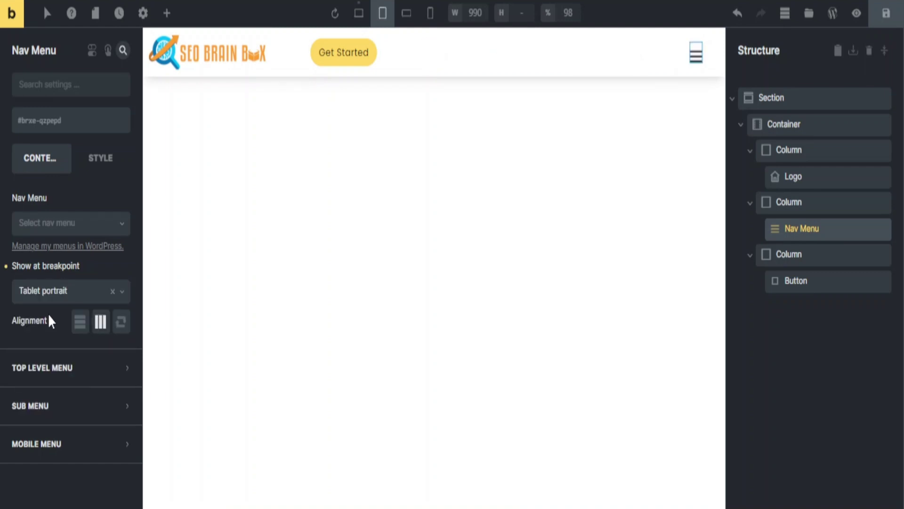
- Set the nav menu column's width to 10%
left_click(781, 201)
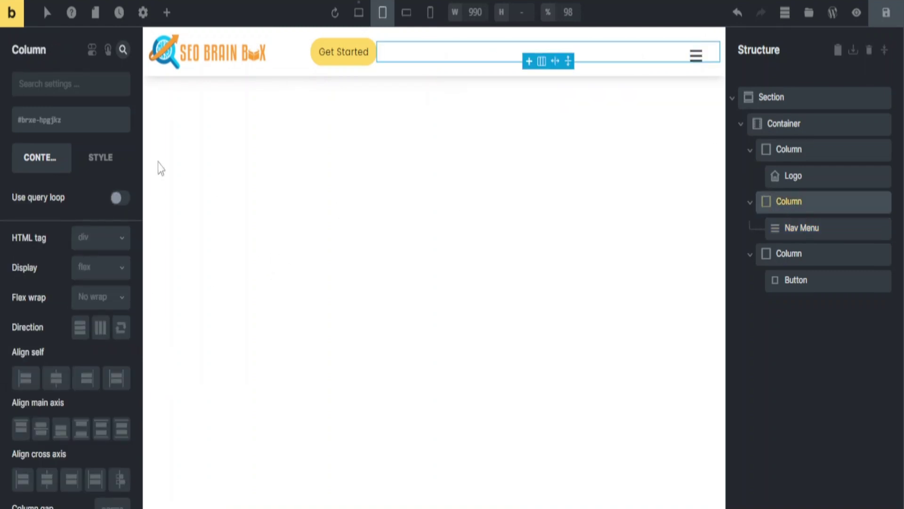
left_click(101, 157)
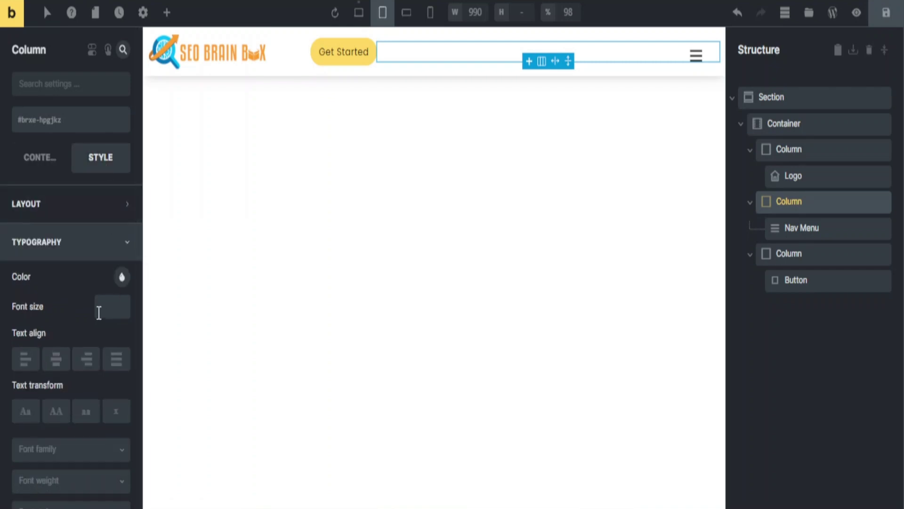
left_click(66, 212)
scroll(86, 379, "down", 5)
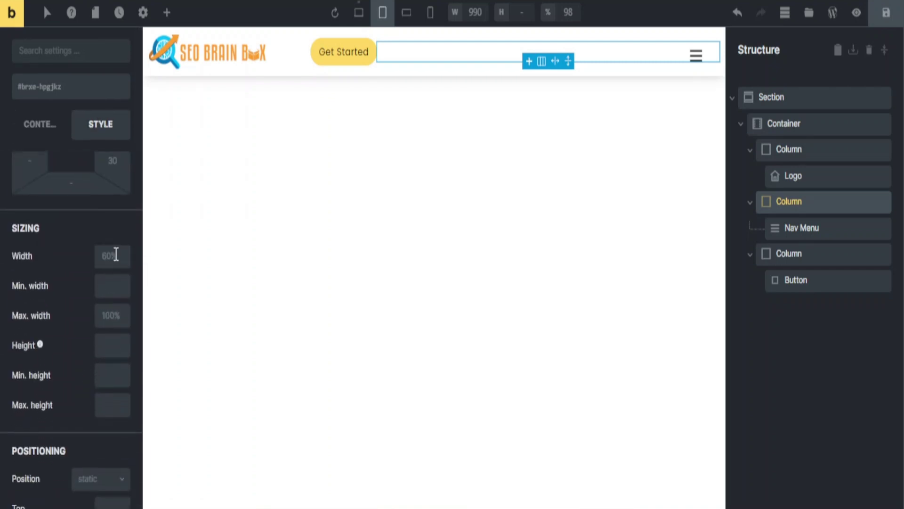
left_click(116, 254)
type("10")
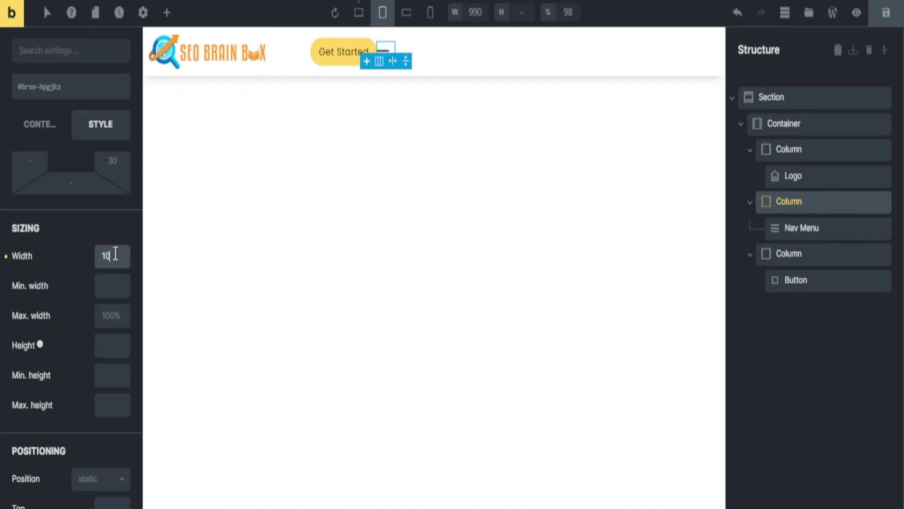
type("%")
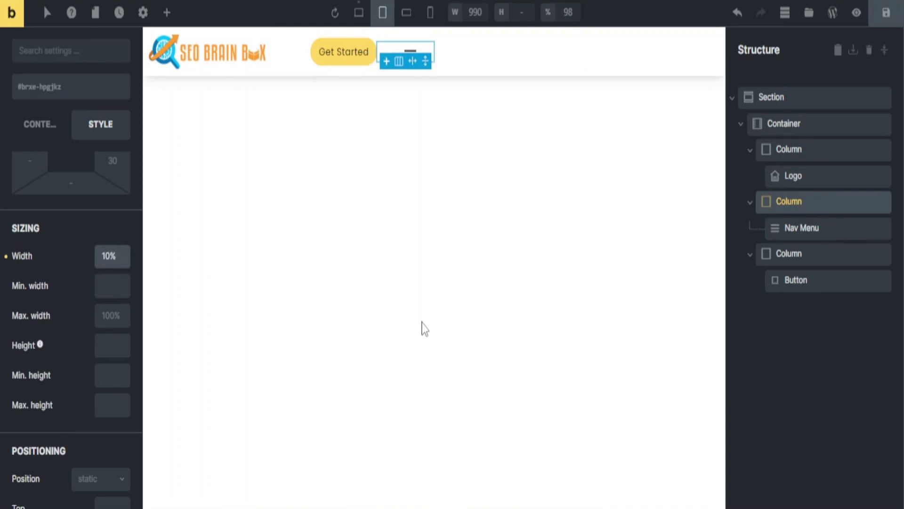
- Set the button column's width to 65%, save, and enter 8 for the -8 top margin
left_click(795, 253)
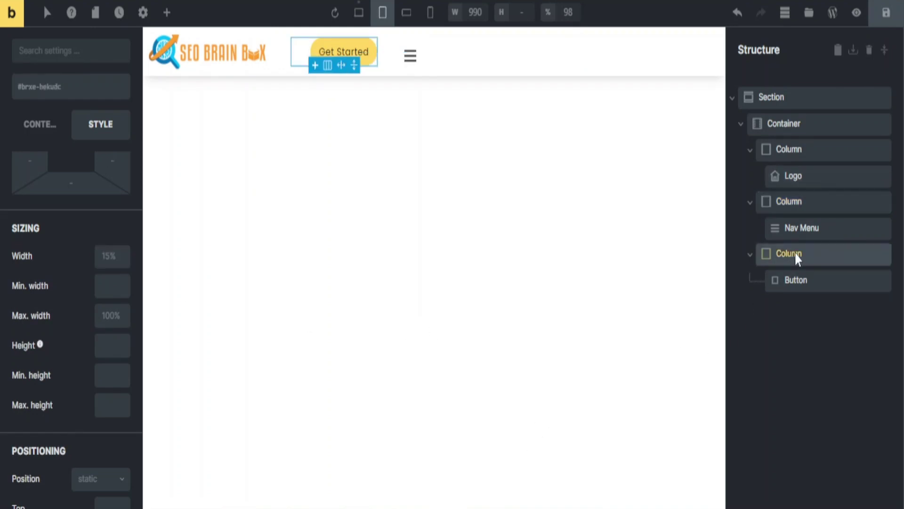
left_click(111, 256)
type("65%")
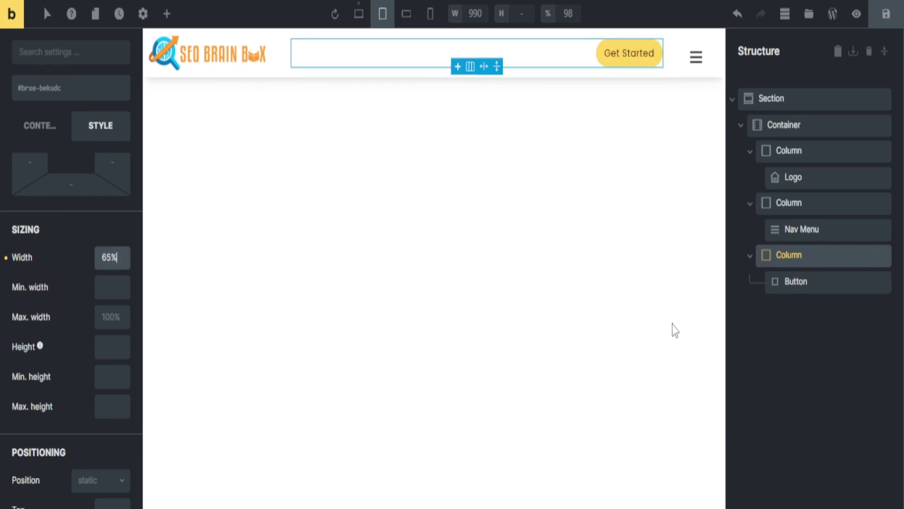
left_click(886, 15)
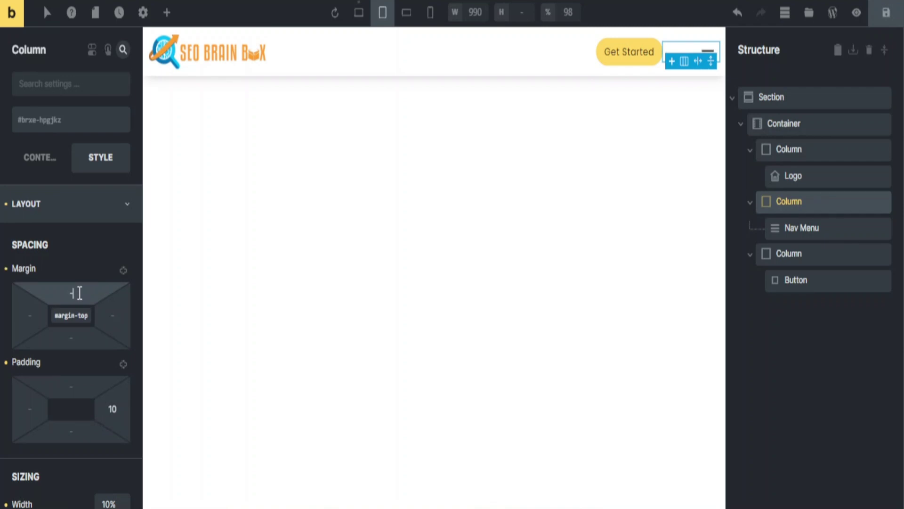
type("8")
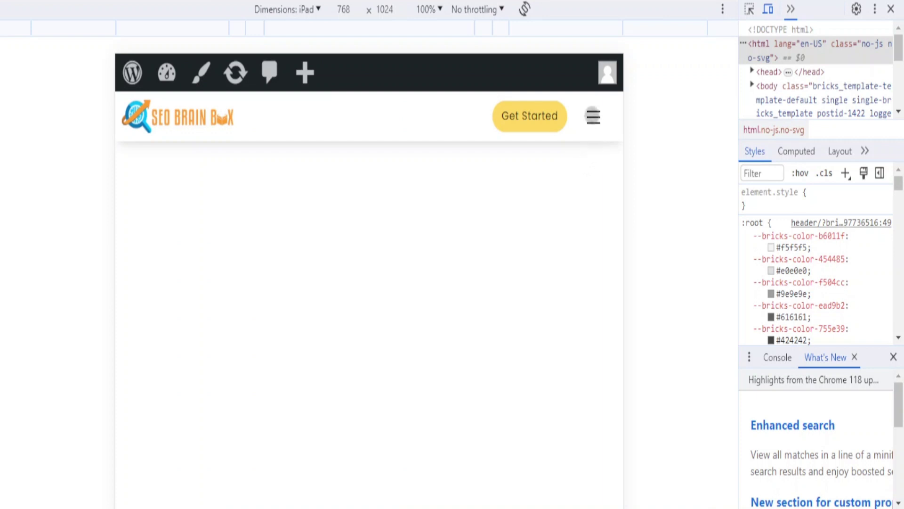
- Toggle the iPad hamburger menu open and closed several times, confirming it slides in from the left
left_click(595, 118)
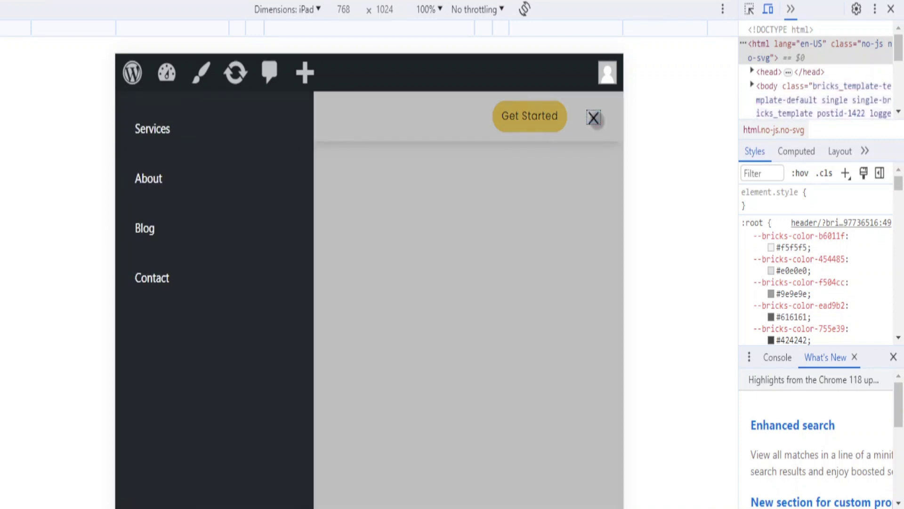
left_click(594, 118)
left_click(595, 119)
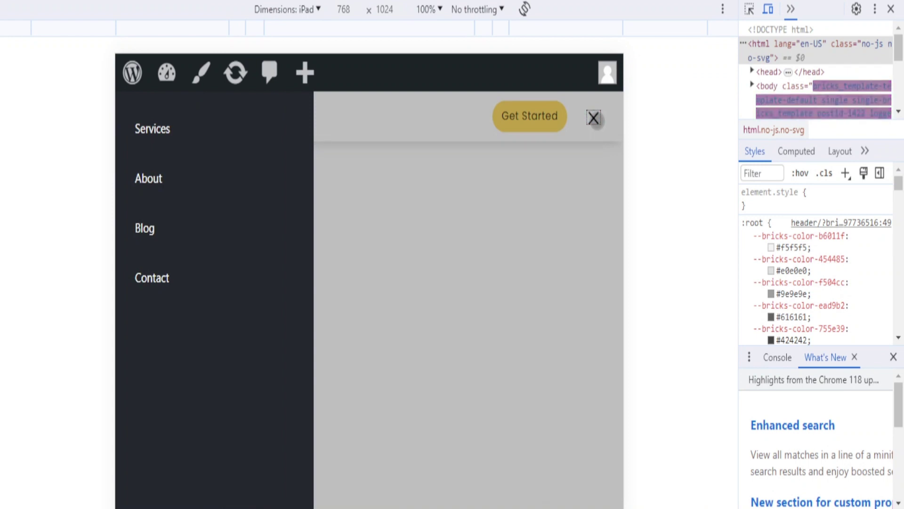
left_click(594, 118)
left_click(594, 119)
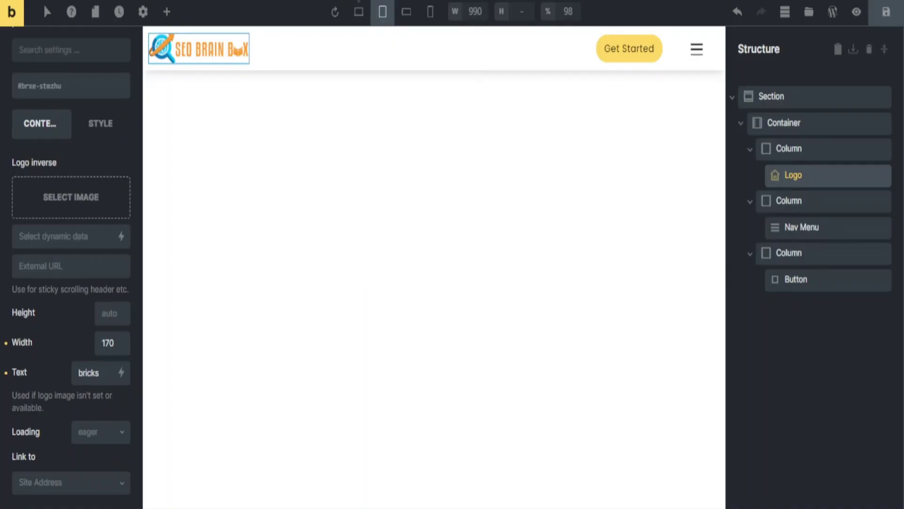
- Set the Nav Menu's mobile menu Position to Right and centre its items horizontally
left_click(810, 228)
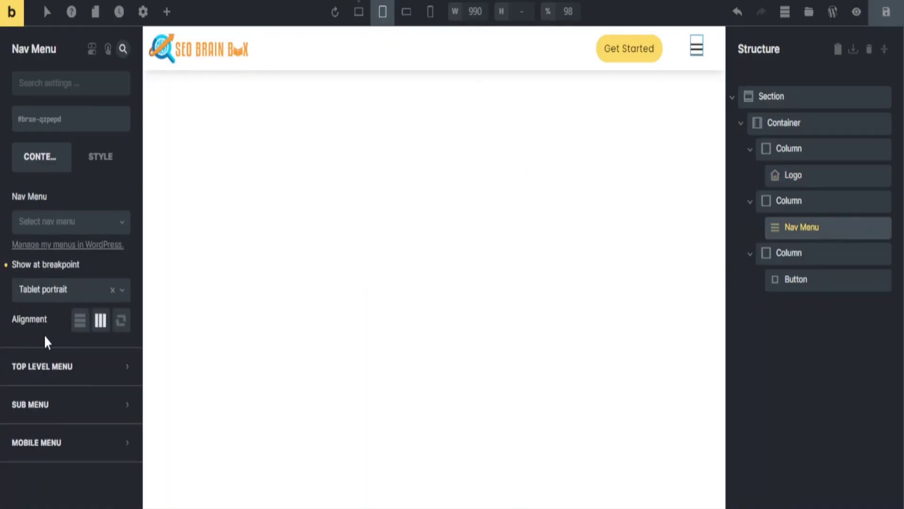
left_click(52, 443)
scroll(23, 351, "down", 5)
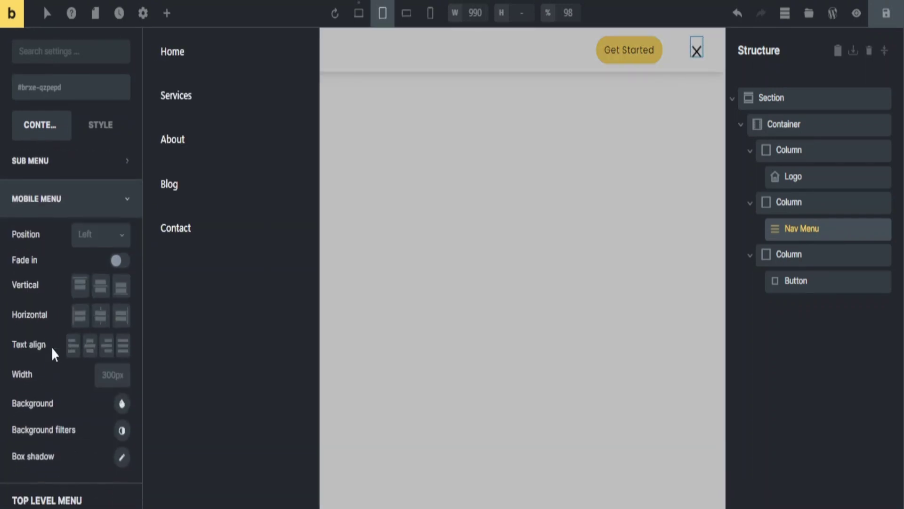
left_click(97, 235)
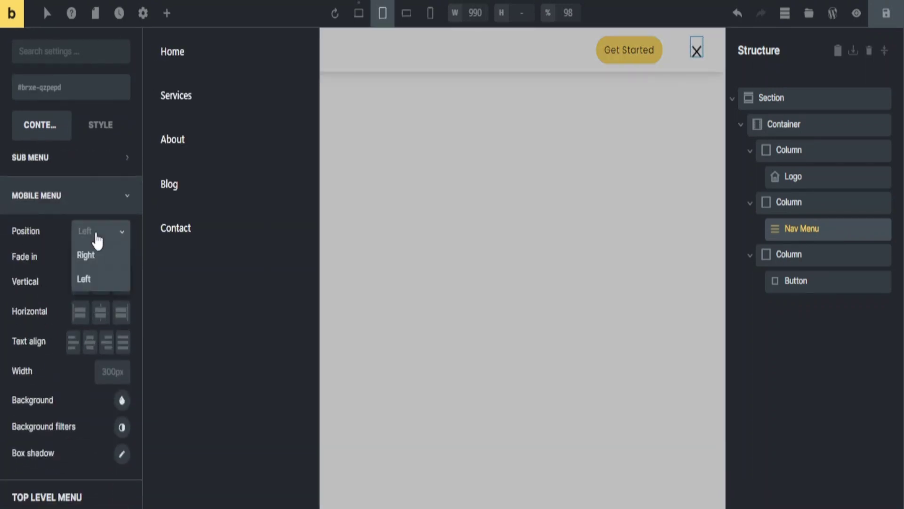
left_click(94, 256)
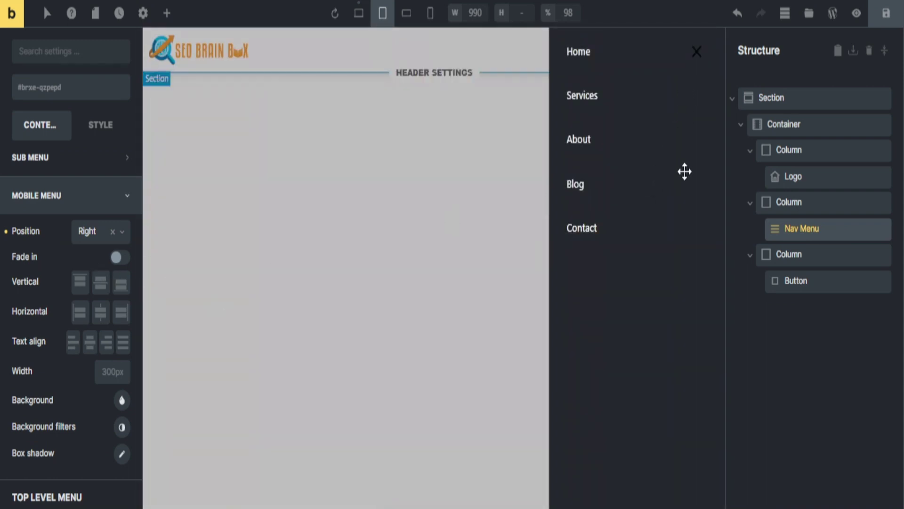
left_click(100, 283)
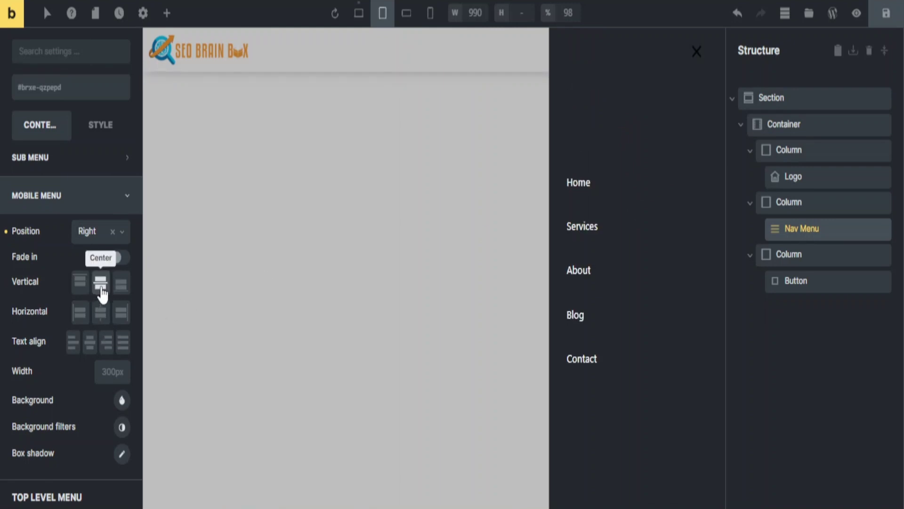
left_click(101, 287)
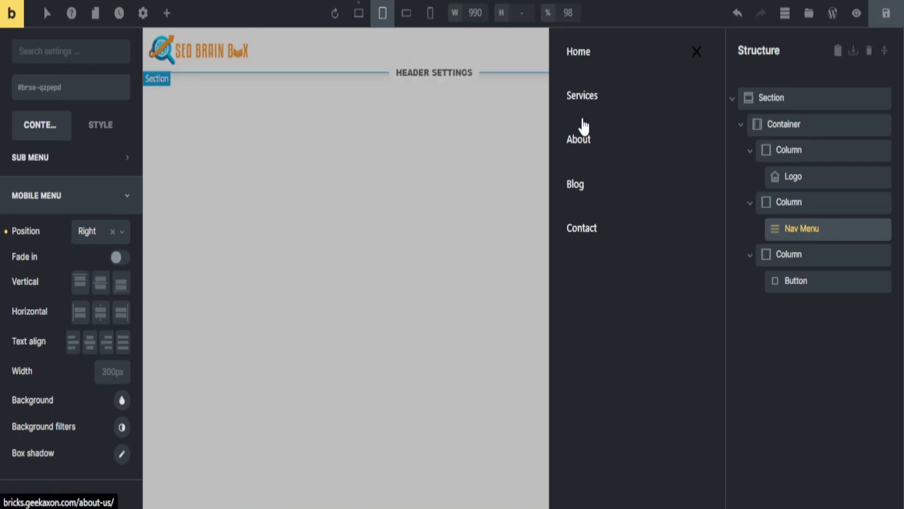
left_click(101, 317)
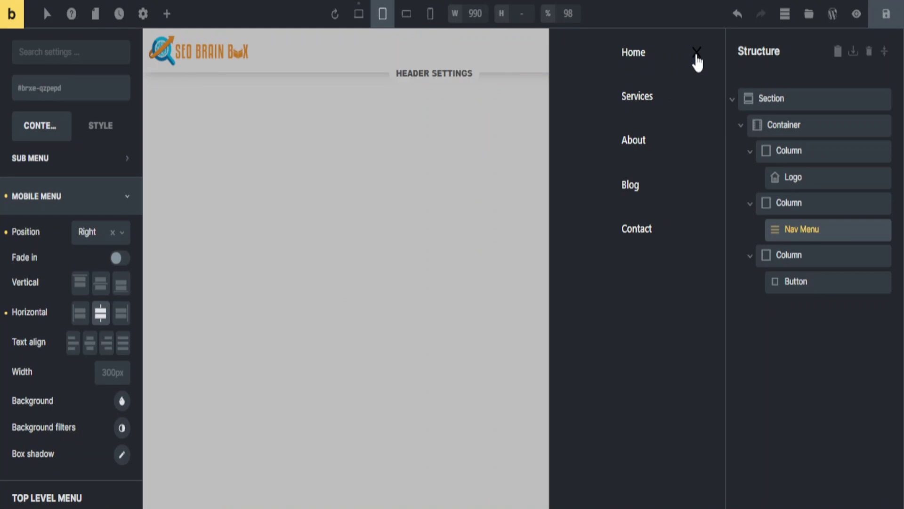
- Make the mobile menu's close X white
scroll(79, 380, "down", 8)
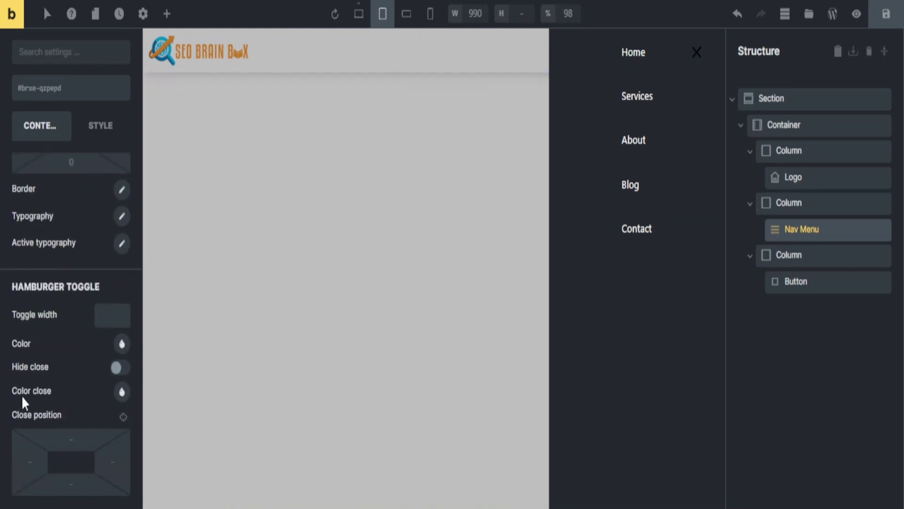
left_click(122, 391)
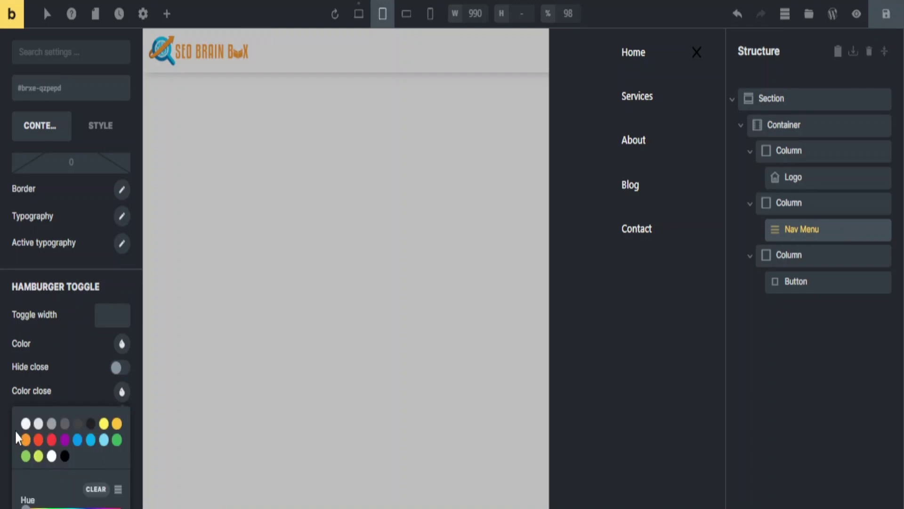
left_click(51, 456)
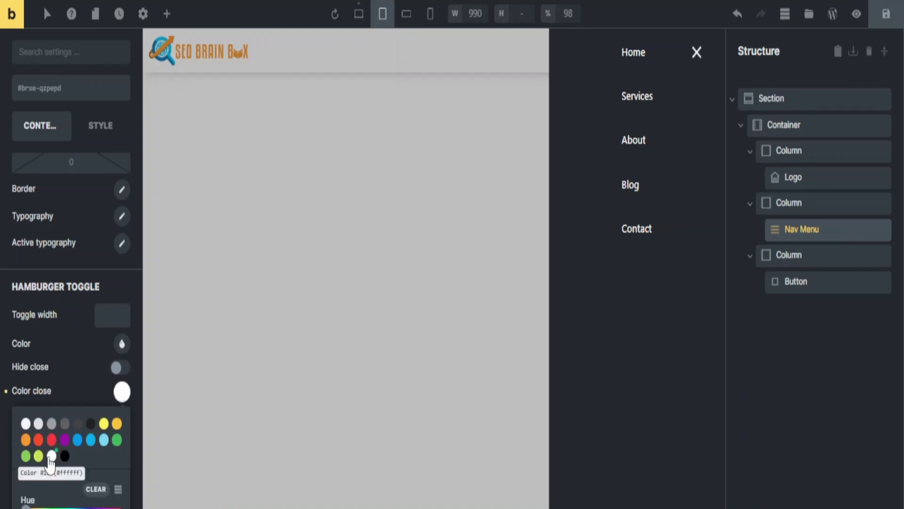
left_click(122, 390)
- Give the top-level menu items 30 top padding and save the template
scroll(69, 380, "up", 5)
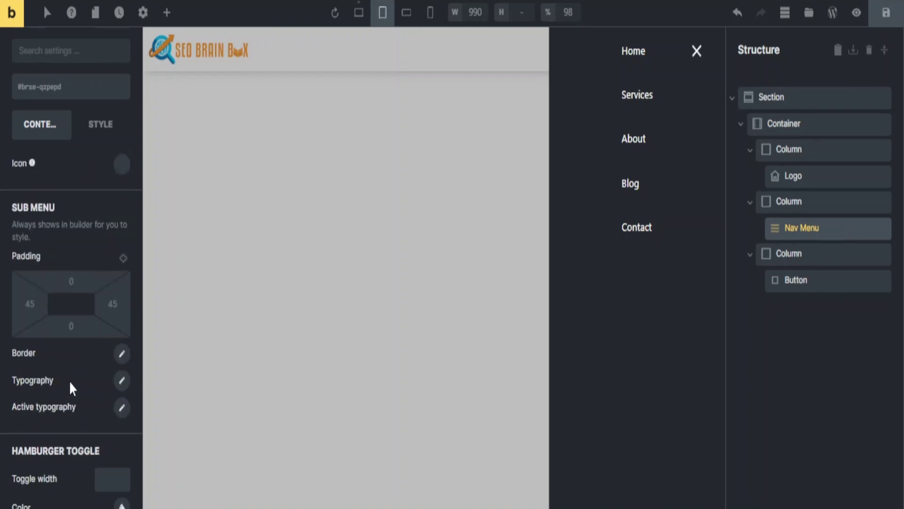
scroll(68, 380, "up", 4)
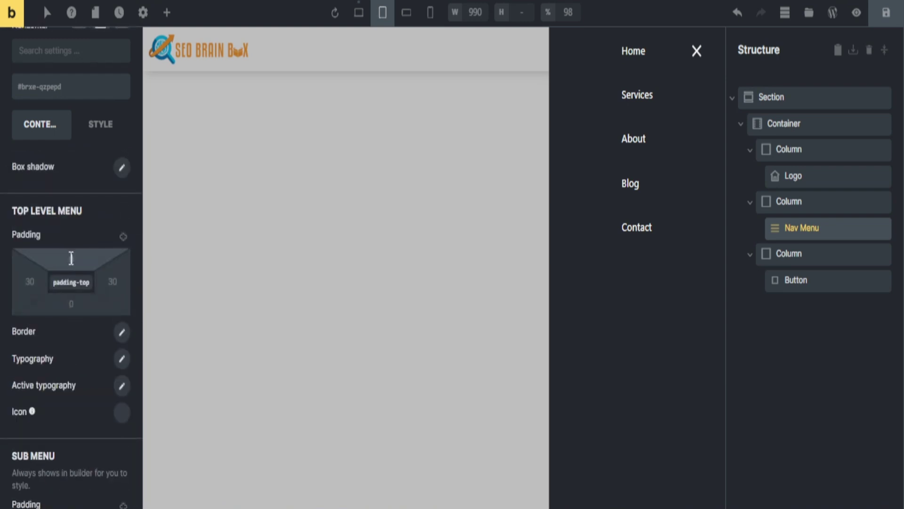
left_click(71, 258)
type("30")
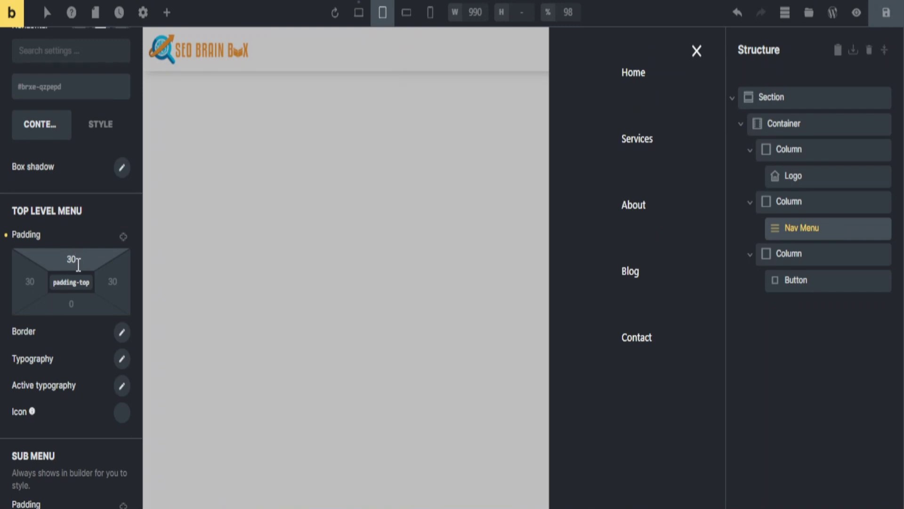
left_click(886, 12)
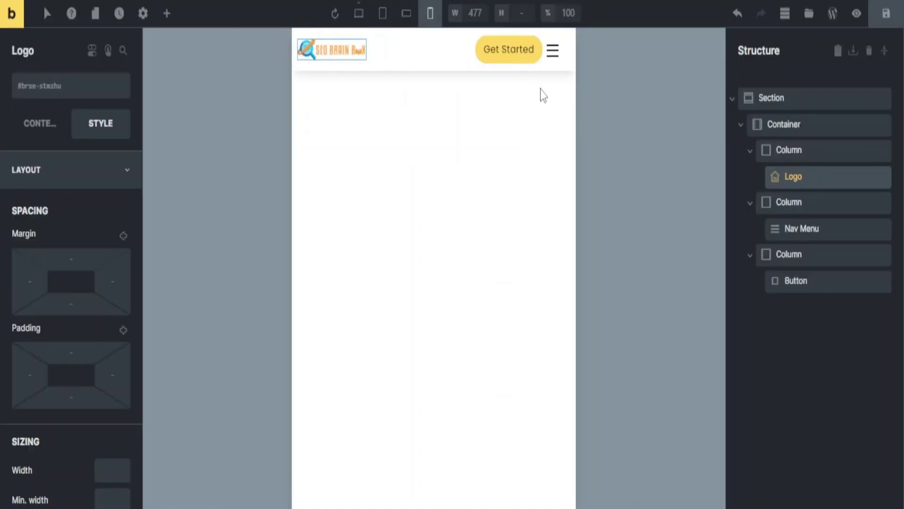
- Set the logo column's width to 35% at the mobile breakpoint
left_click(803, 202)
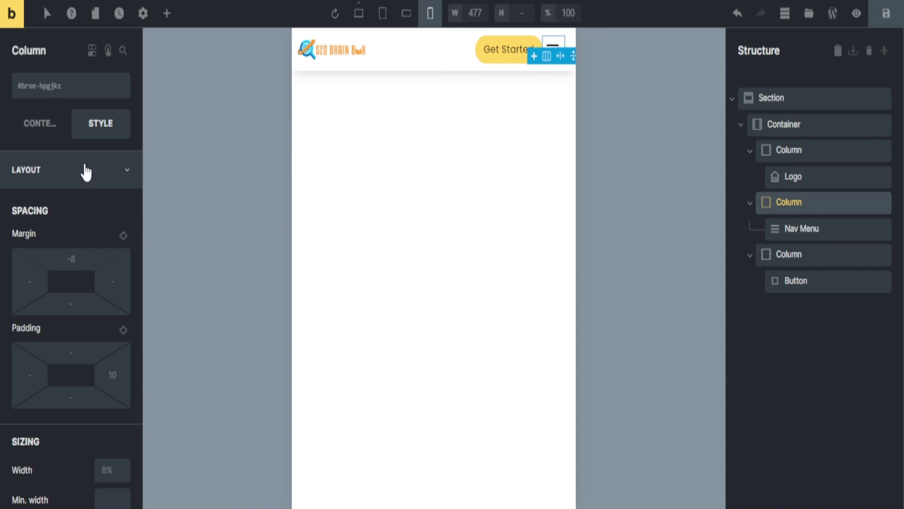
scroll(117, 292, "down", 2)
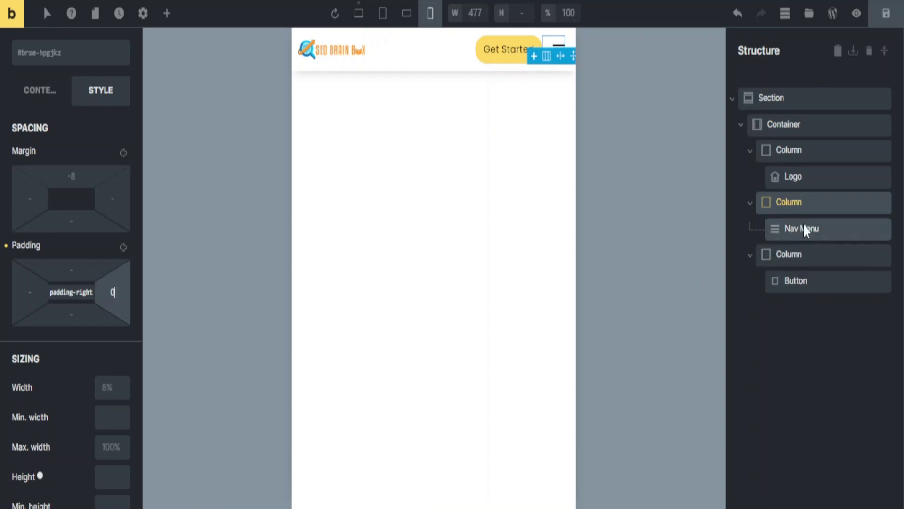
left_click(801, 153)
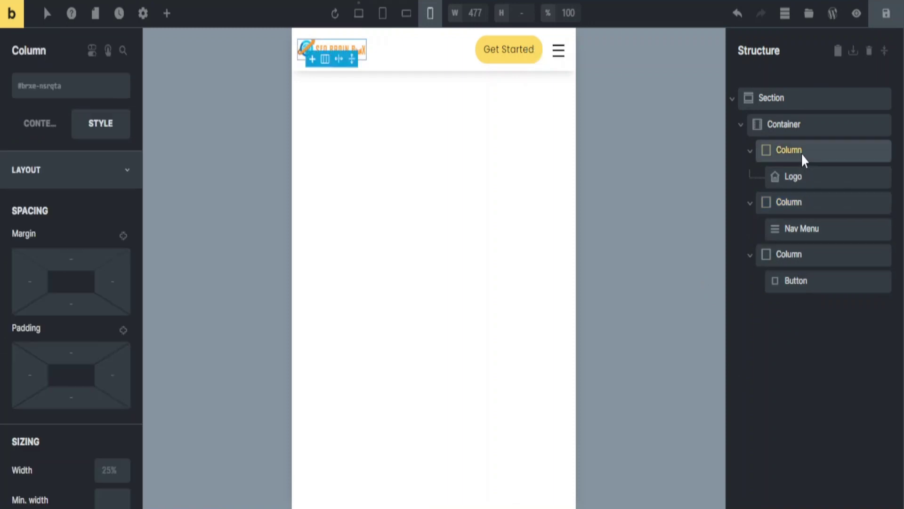
scroll(94, 349, "down", 5)
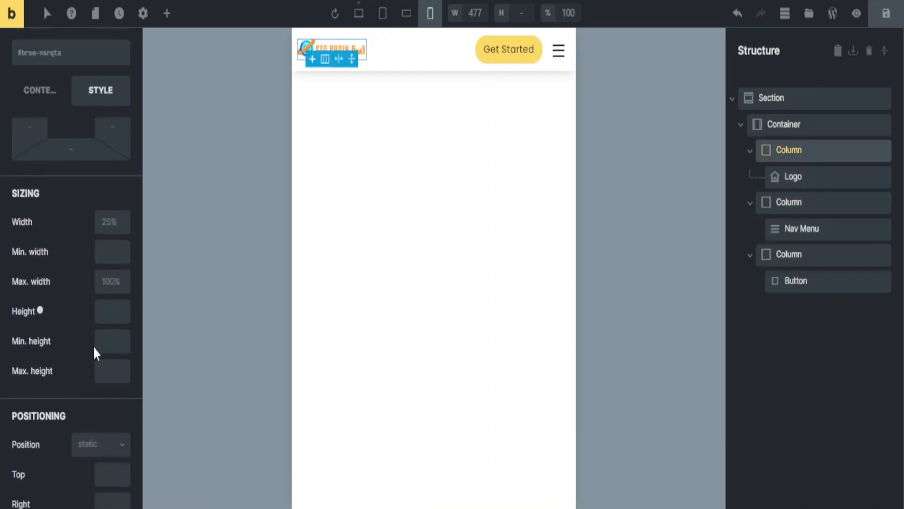
left_click(109, 224)
type("35")
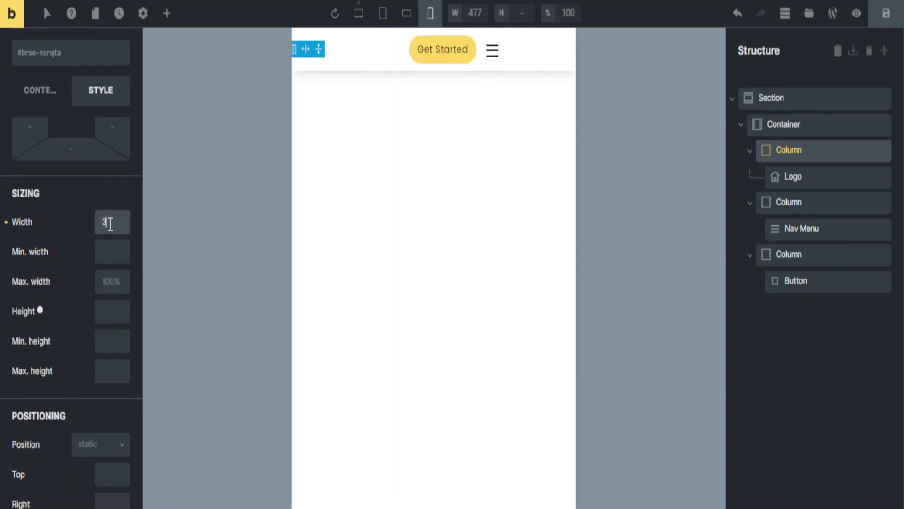
type("%")
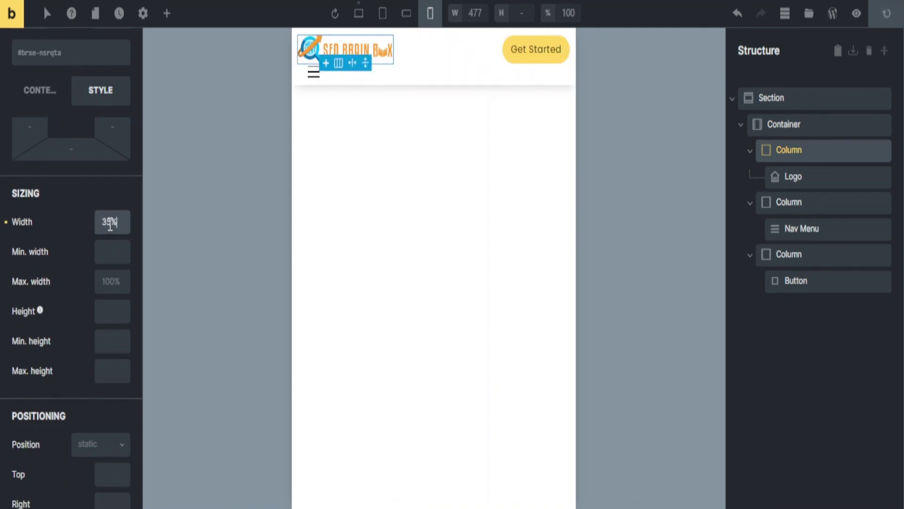
- Set the Get Started button column's width to 55% and save
left_click(802, 257)
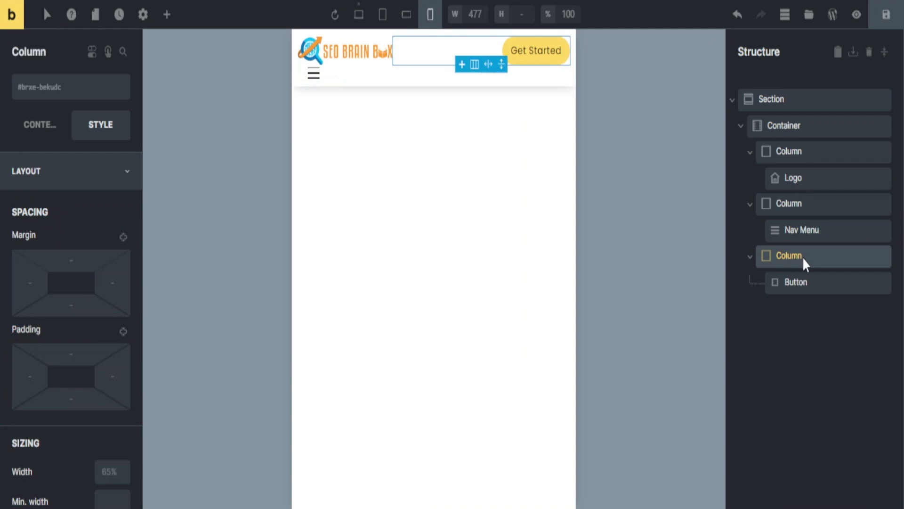
left_click(109, 473)
type("55%")
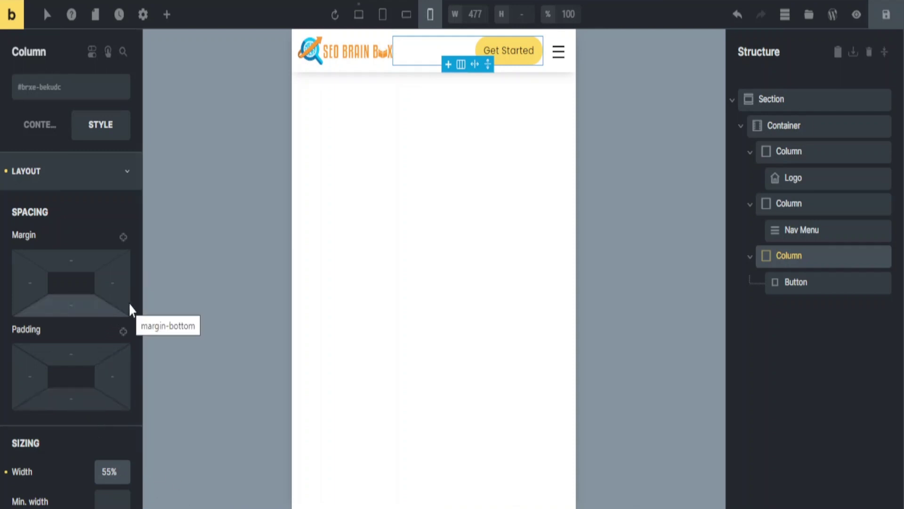
left_click(886, 14)
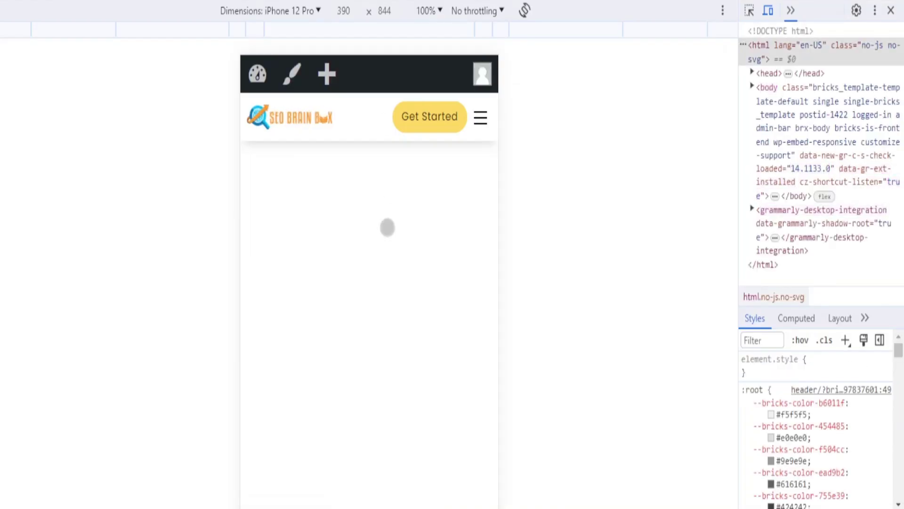
- Open and close the iPhone 12 Pro hamburger menu twice, confirming it slides in from the right
left_click(480, 118)
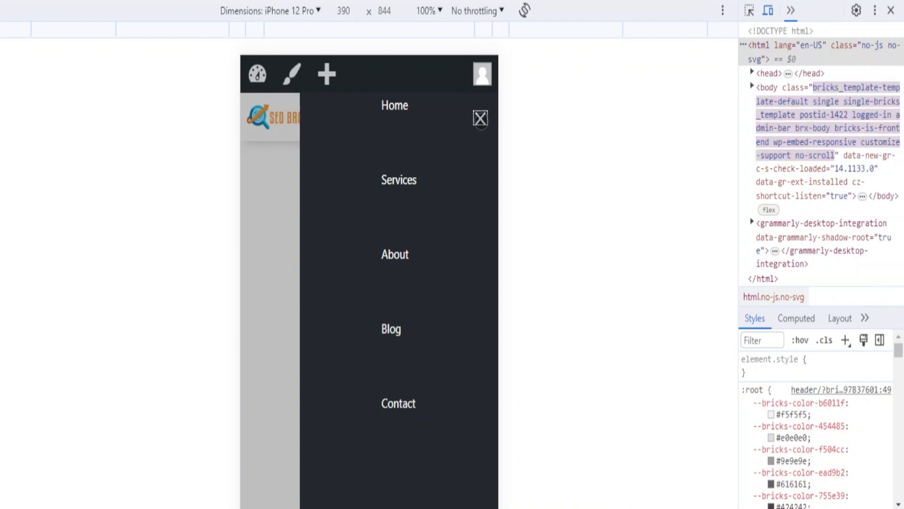
left_click(480, 118)
left_click(480, 117)
left_click(480, 118)
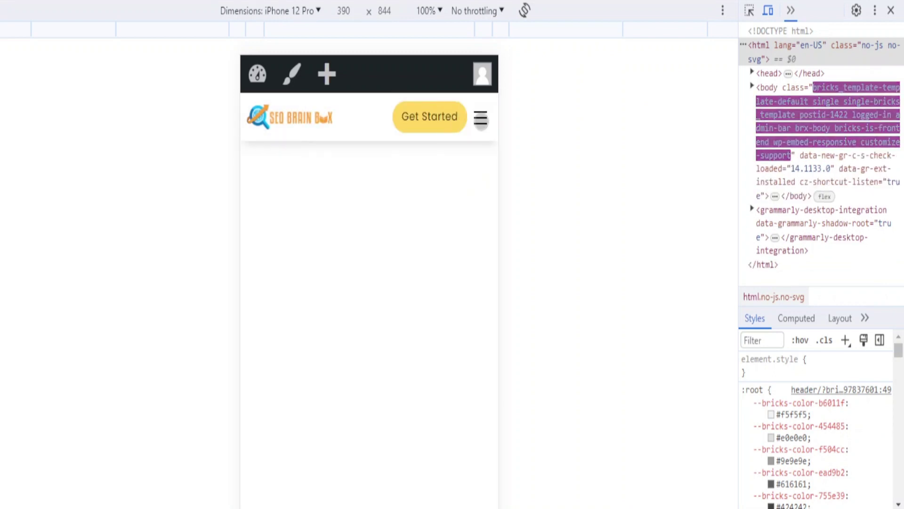